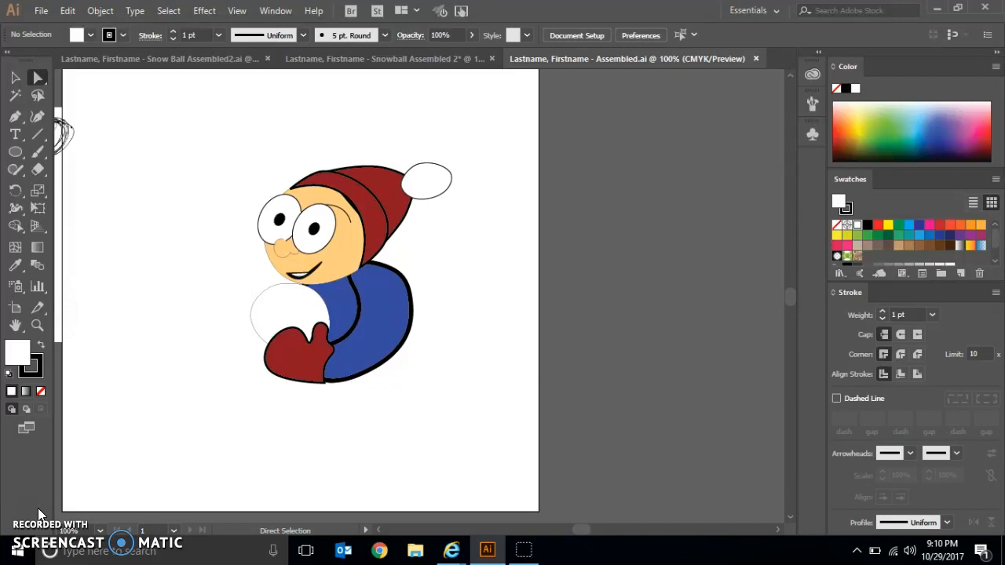
- Hide all artwork except the eyebrow, nose and mouth paths by selecting those three, inverting the selection and hiding it
{"action": "left_click", "coordinate": [341, 207]}
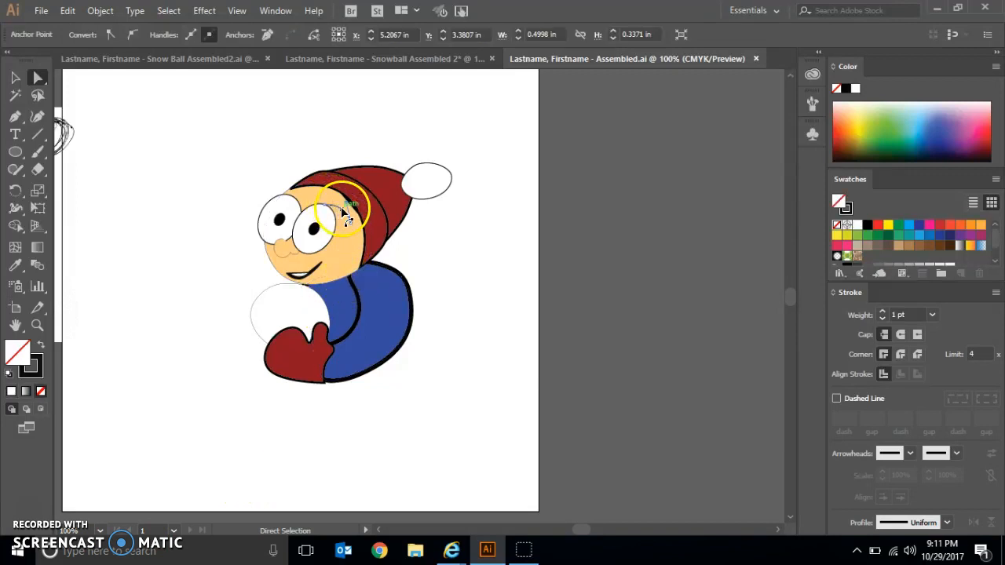
{"action": "left_click", "coordinate": [288, 259], "text": "shift"}
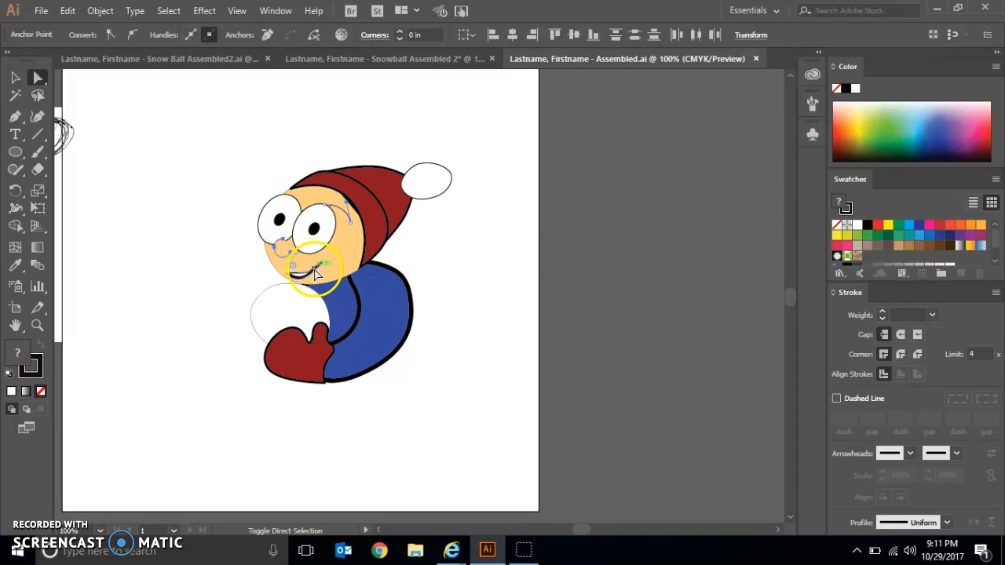
{"action": "left_click", "coordinate": [169, 11]}
{"action": "left_click", "coordinate": [210, 93]}
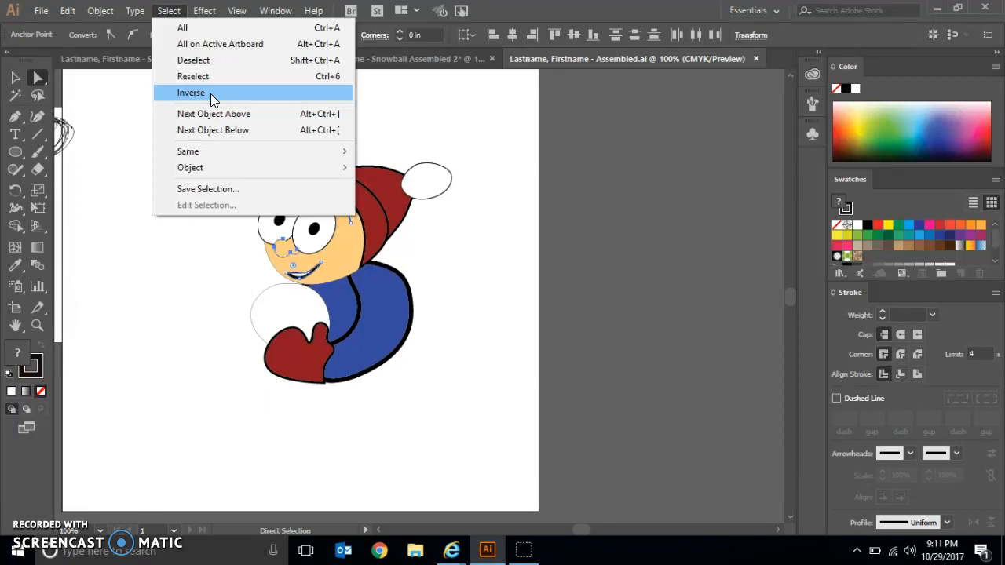
{"action": "left_click", "coordinate": [211, 94]}
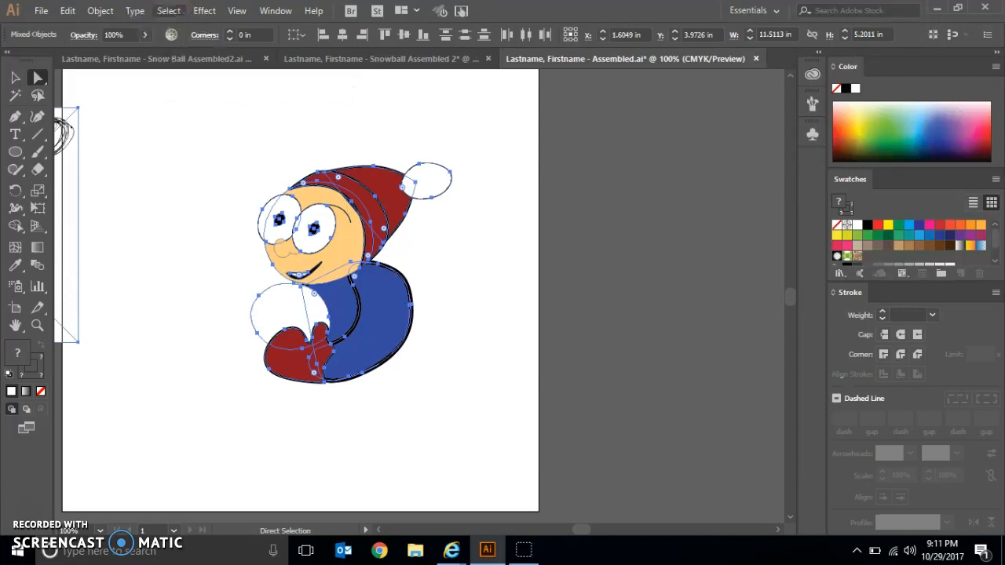
{"action": "left_click", "coordinate": [100, 10]}
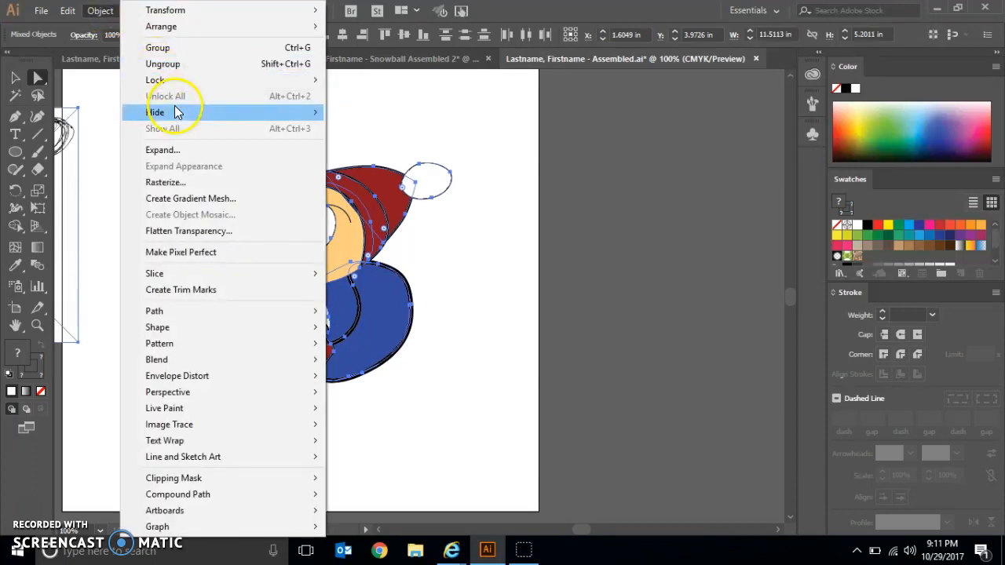
{"action": "mouse_move", "coordinate": [174, 110]}
{"action": "left_click", "coordinate": [342, 113]}
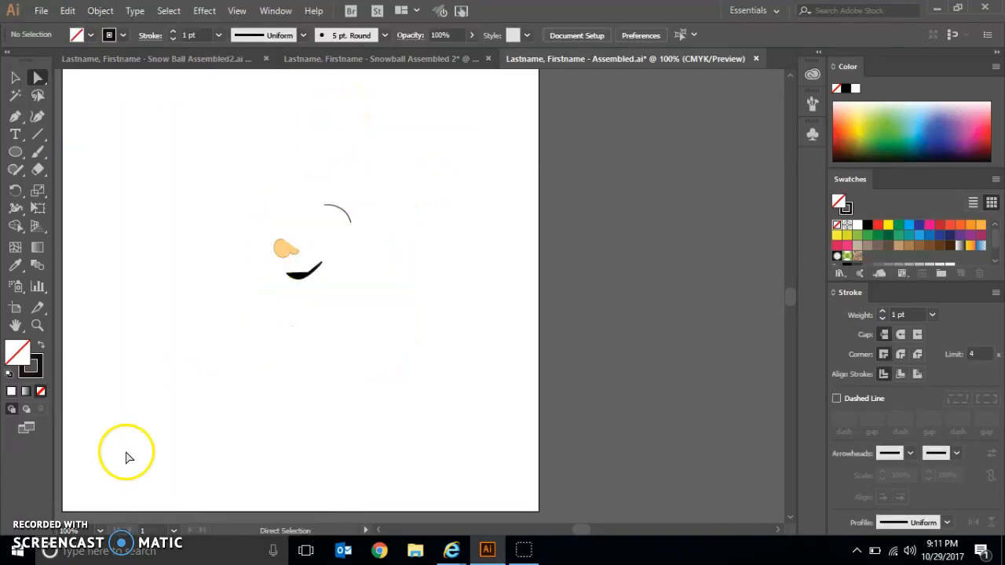
- Set the zoom to 200% and centre the isolated eyebrow, nose and mouth in view
{"action": "left_click", "coordinate": [99, 530]}
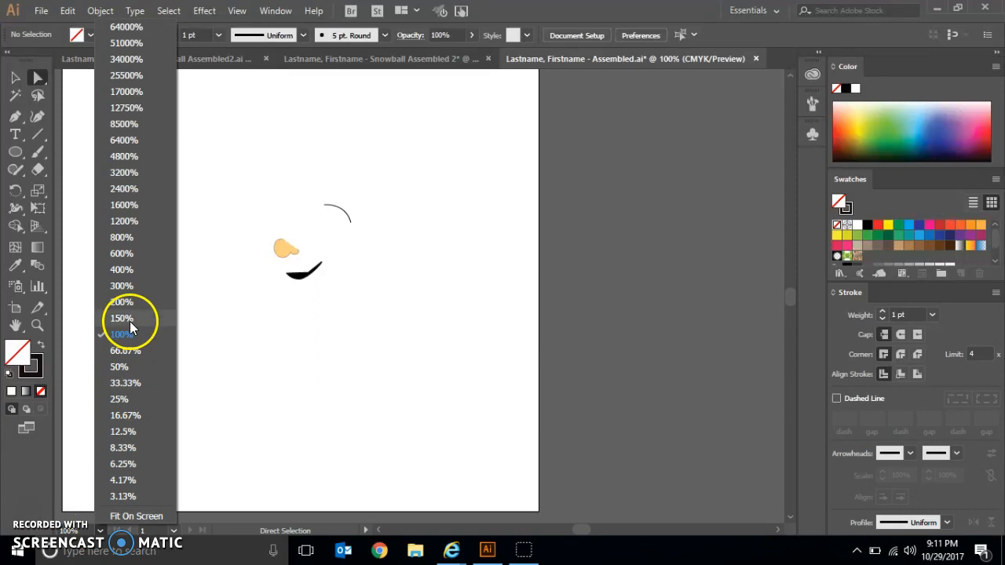
{"action": "left_click", "coordinate": [139, 300]}
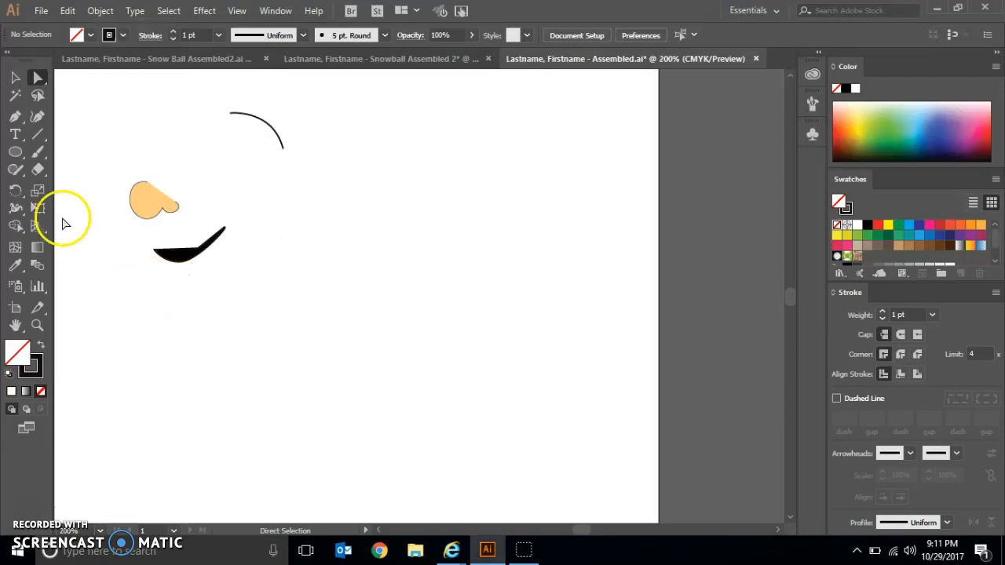
{"action": "left_click", "coordinate": [15, 325]}
{"action": "left_click_drag", "start_coordinate": [129, 274], "coordinate": [253, 361]}
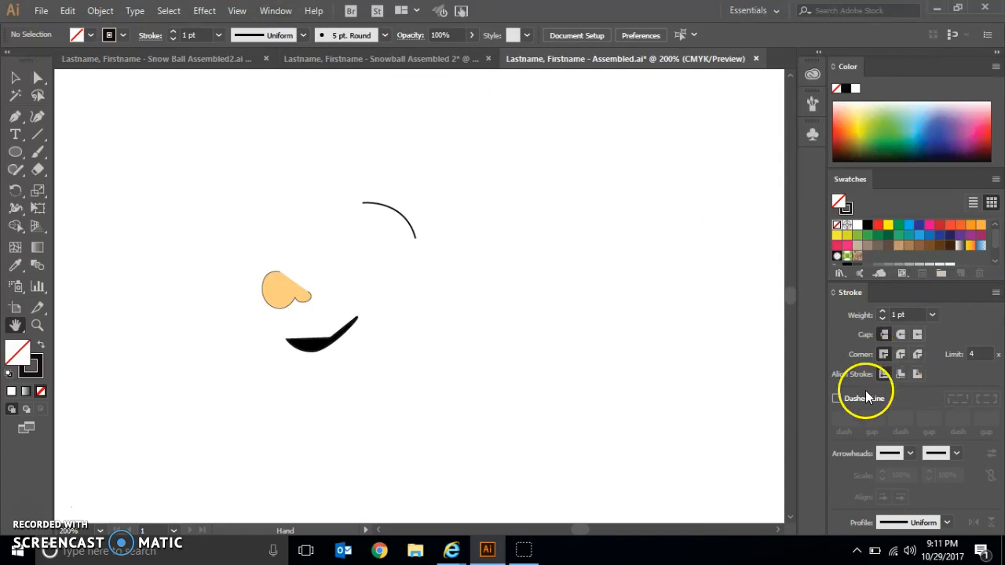
- Hide the extra stroke options and show them again
{"action": "left_click", "coordinate": [278, 14]}
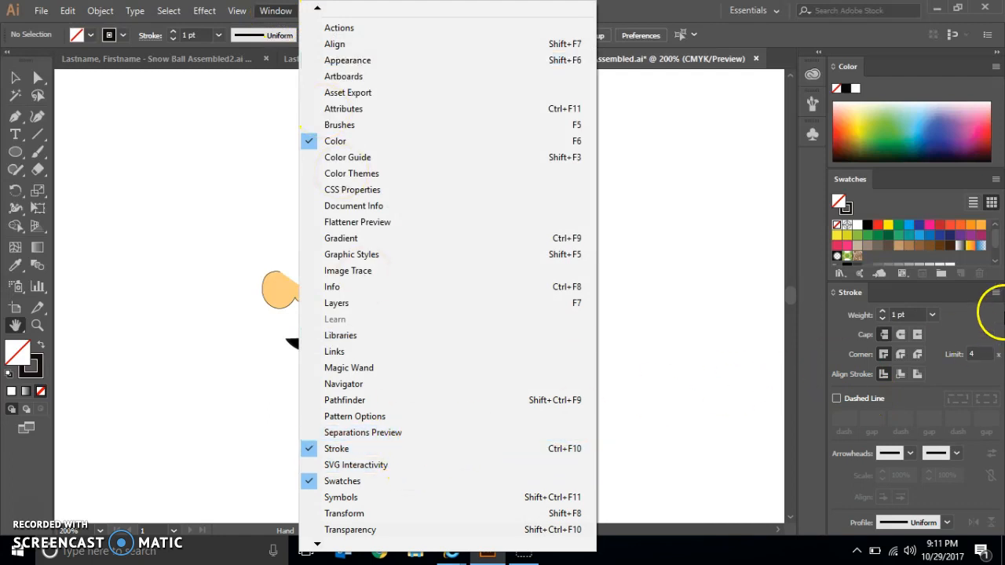
{"action": "left_click", "coordinate": [995, 292]}
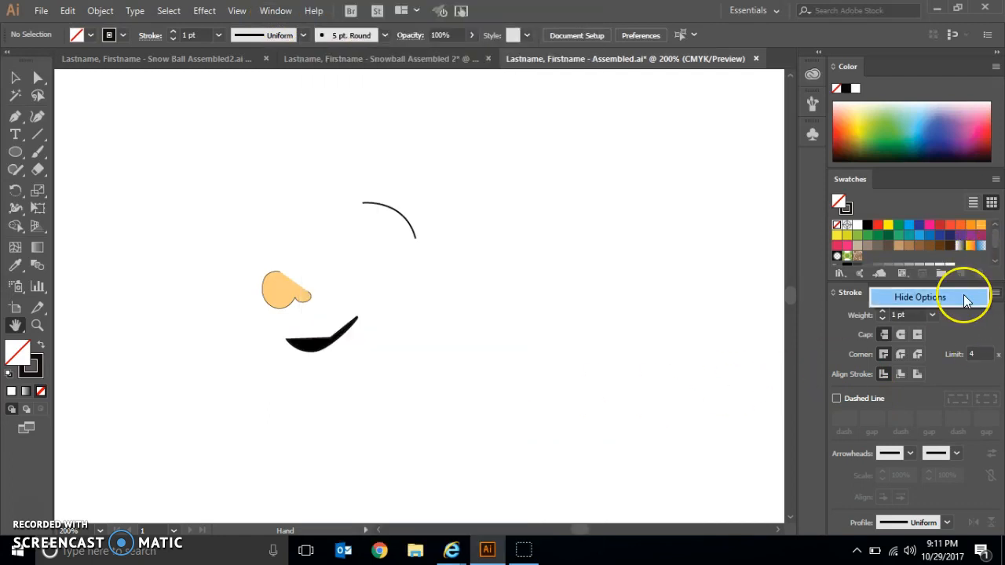
{"action": "left_click", "coordinate": [965, 298]}
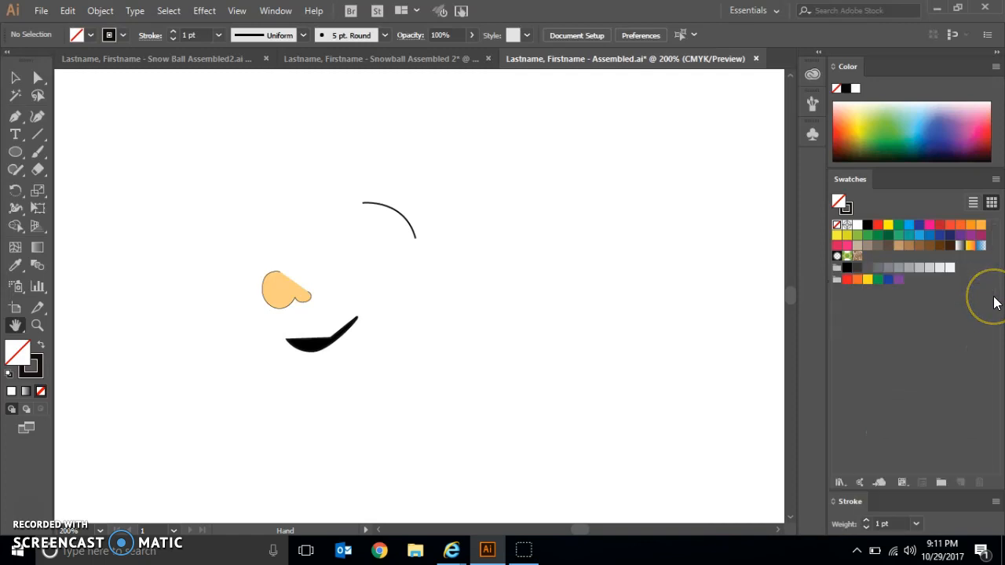
{"action": "left_click", "coordinate": [996, 502]}
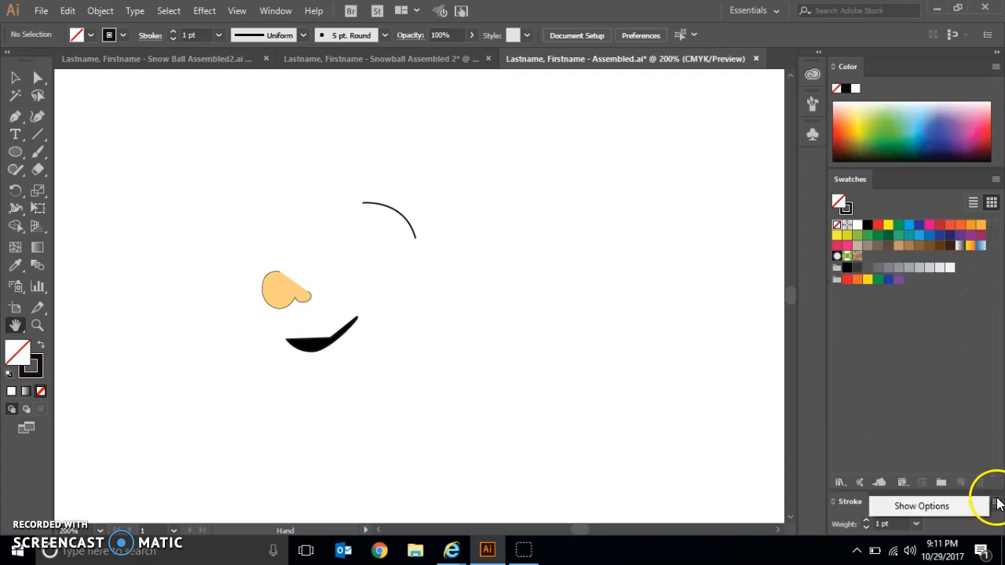
{"action": "left_click", "coordinate": [963, 506]}
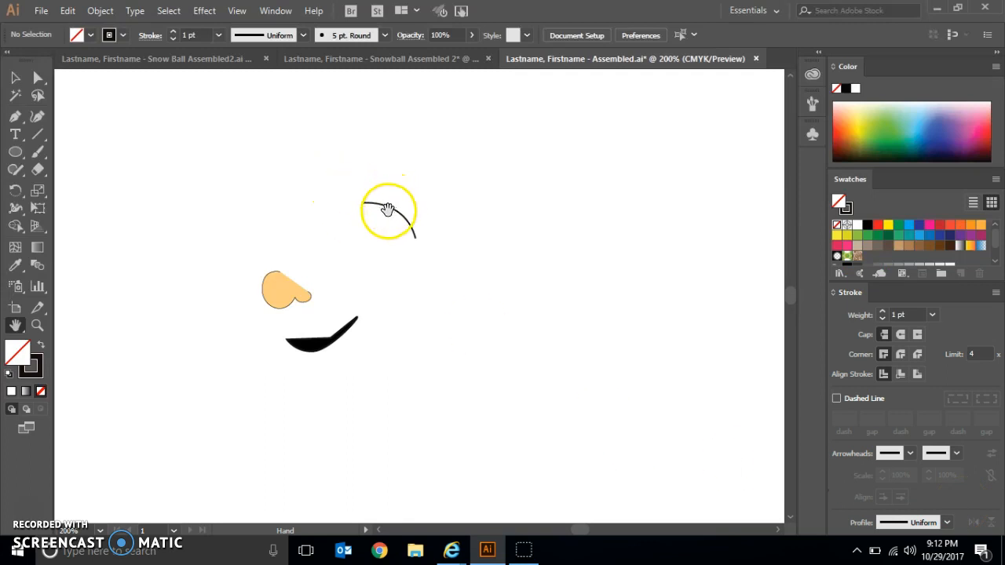
- Set the stroke weight of the eyebrow, nose and mouth paths to 3 pt
{"action": "left_click", "coordinate": [15, 78]}
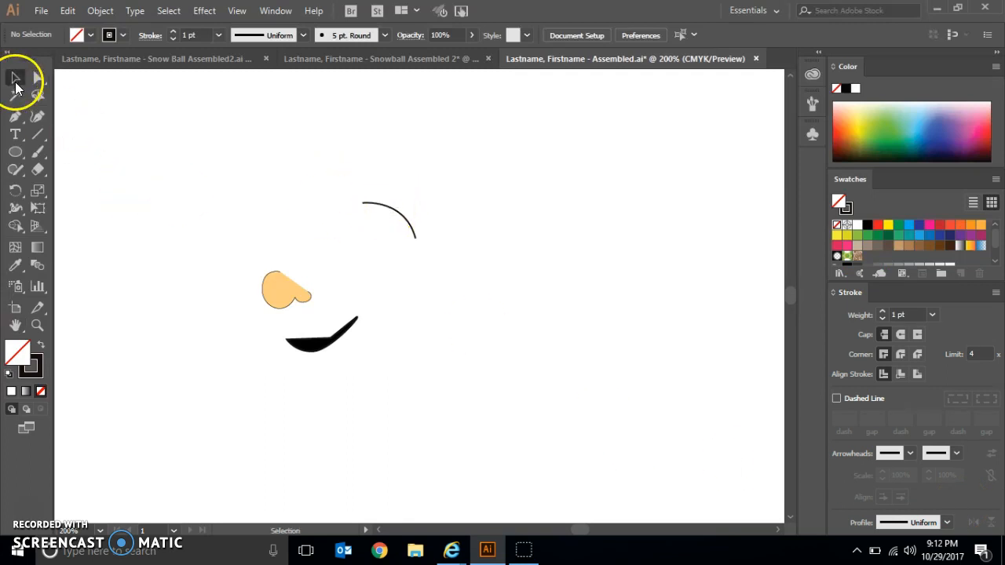
{"action": "left_click", "coordinate": [402, 217]}
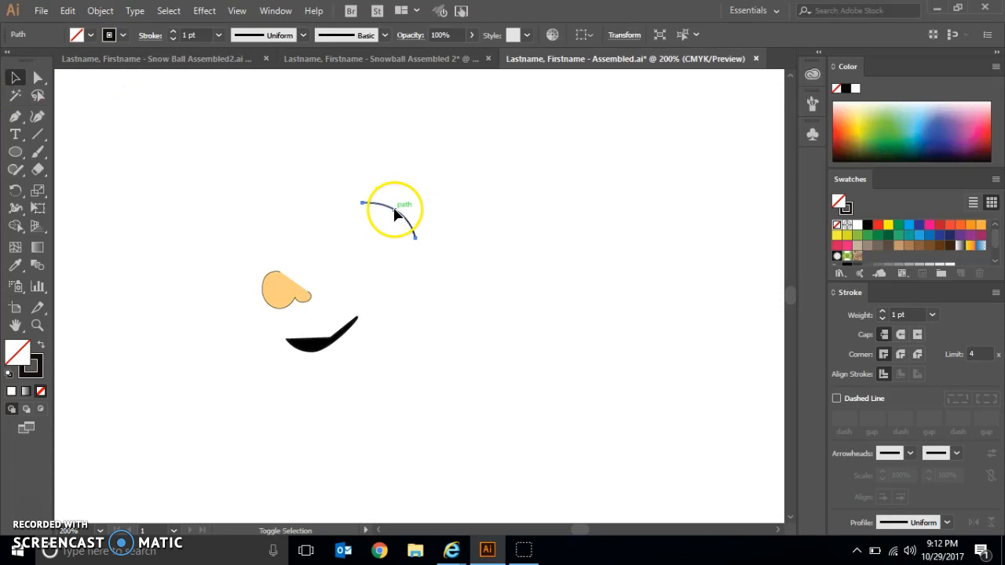
{"action": "left_click", "coordinate": [283, 302], "text": "shift"}
{"action": "left_click", "coordinate": [322, 343], "text": "shift"}
{"action": "left_click", "coordinate": [322, 340], "text": "shift"}
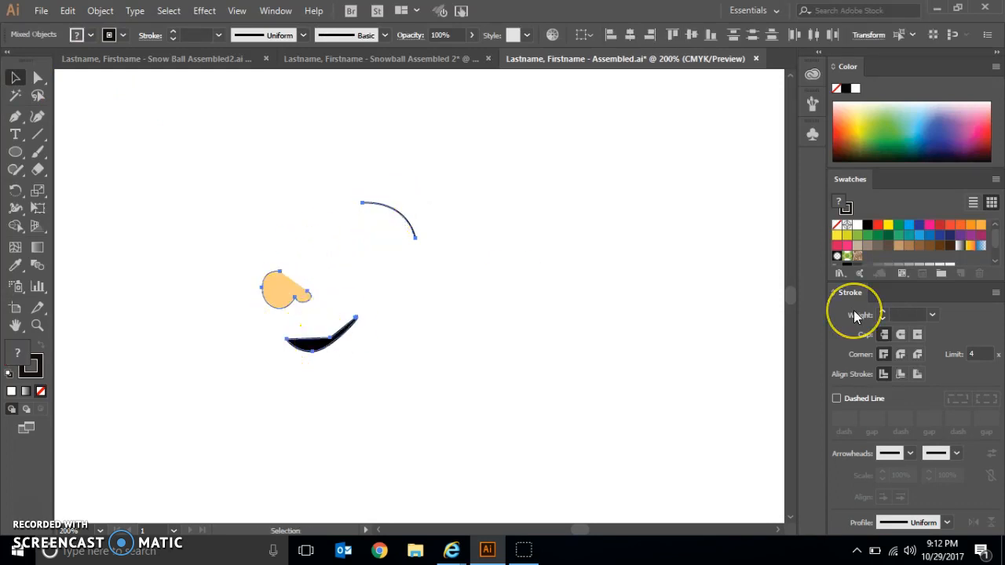
{"action": "left_click", "coordinate": [933, 315]}
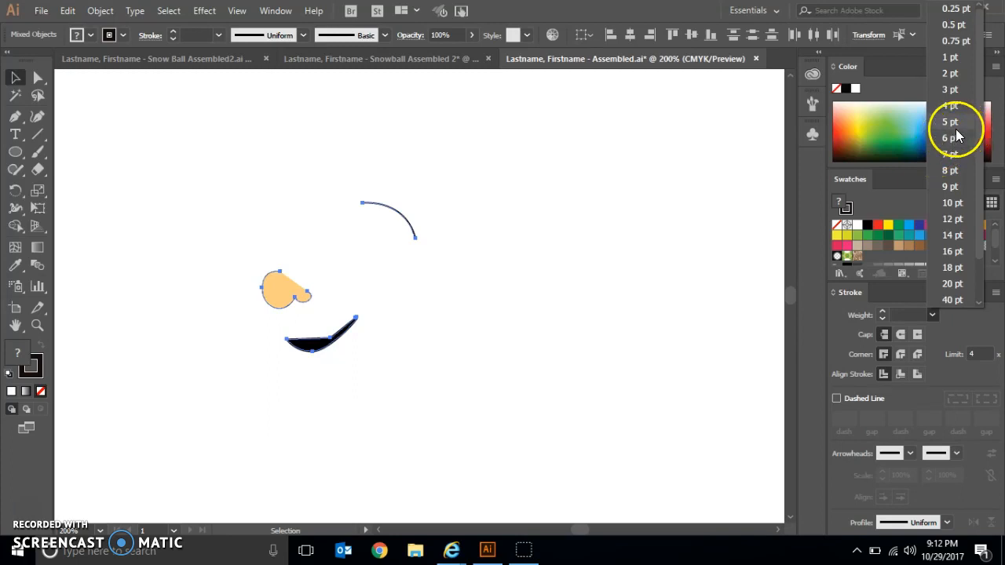
{"action": "left_click", "coordinate": [945, 90]}
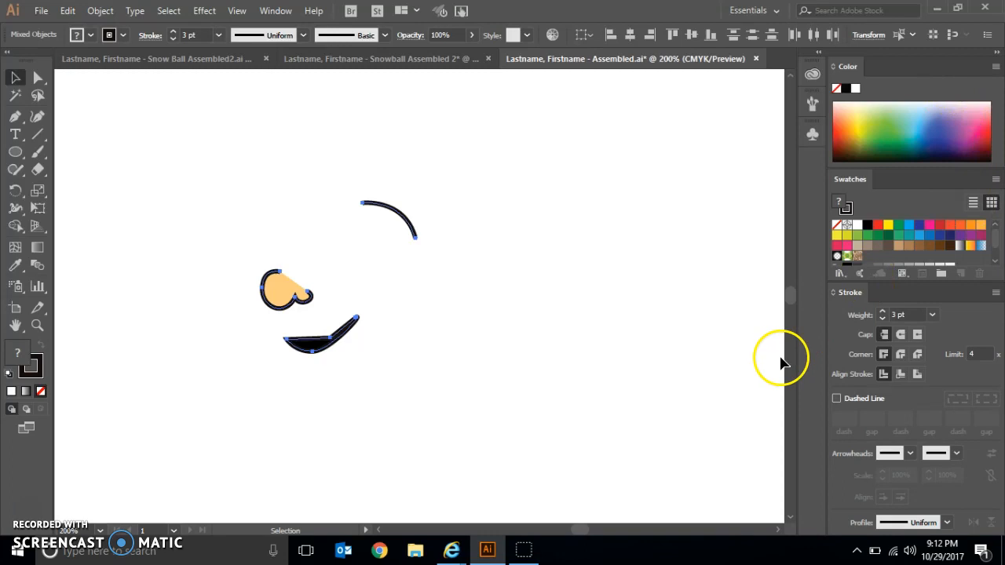
- Give the eyebrow, nose and mouth strokes round caps and round corner joins
{"action": "left_click", "coordinate": [901, 334]}
{"action": "left_click", "coordinate": [917, 336]}
{"action": "left_click", "coordinate": [902, 336]}
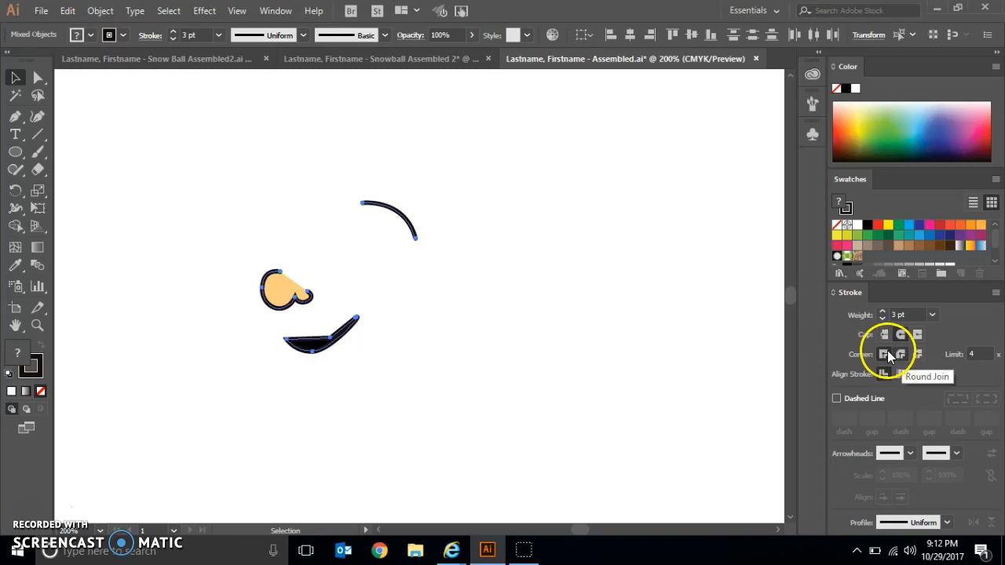
{"action": "left_click", "coordinate": [882, 354]}
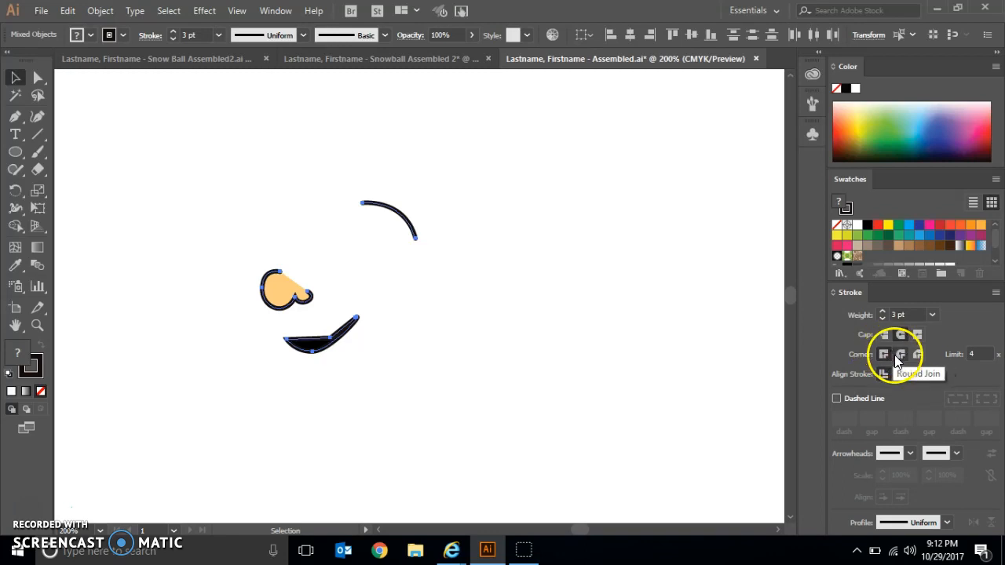
{"action": "left_click", "coordinate": [899, 355]}
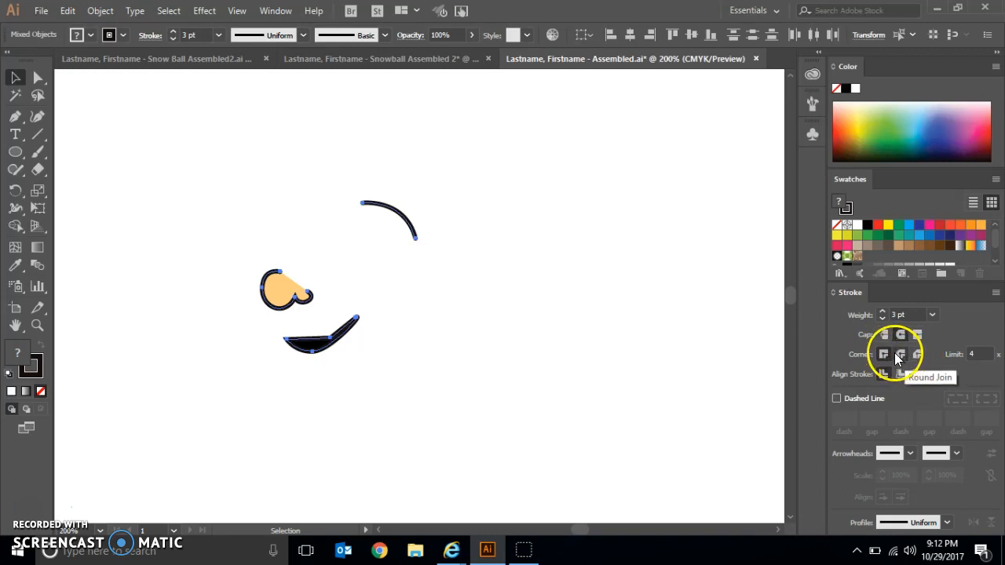
{"action": "left_click", "coordinate": [909, 355]}
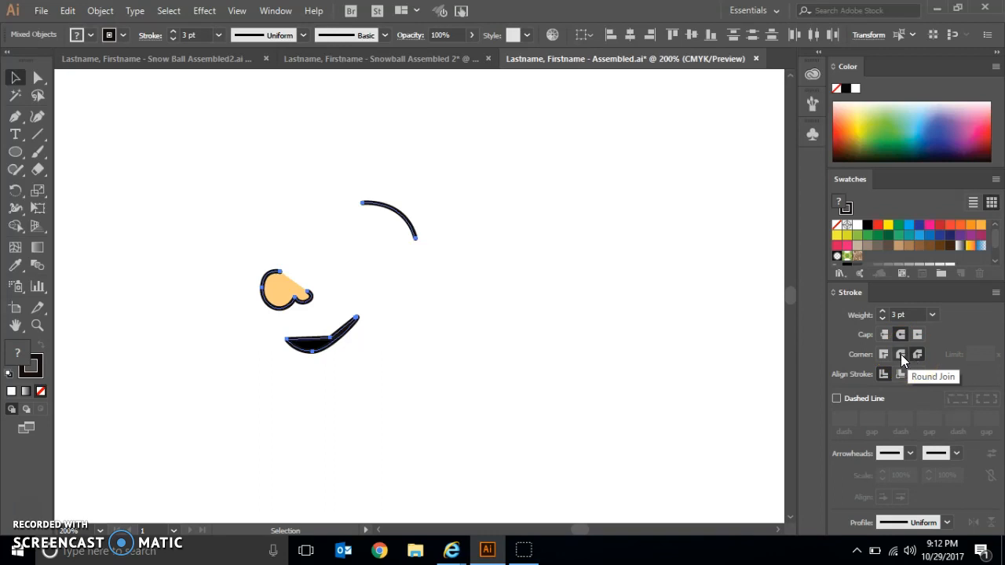
{"action": "left_click", "coordinate": [901, 354]}
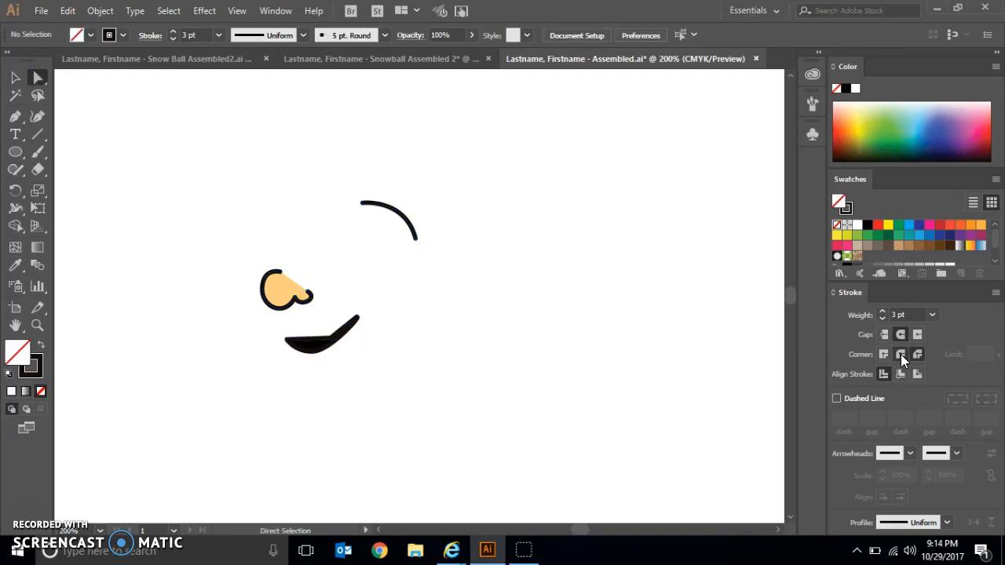
- Show all the hidden artwork again and deselect everything
{"action": "left_click", "coordinate": [98, 10]}
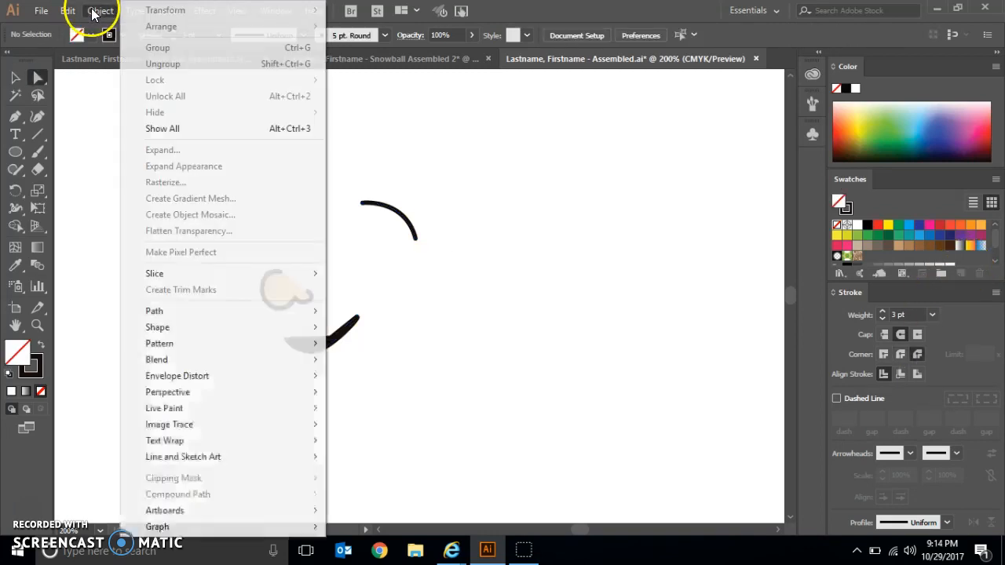
{"action": "left_click", "coordinate": [171, 129]}
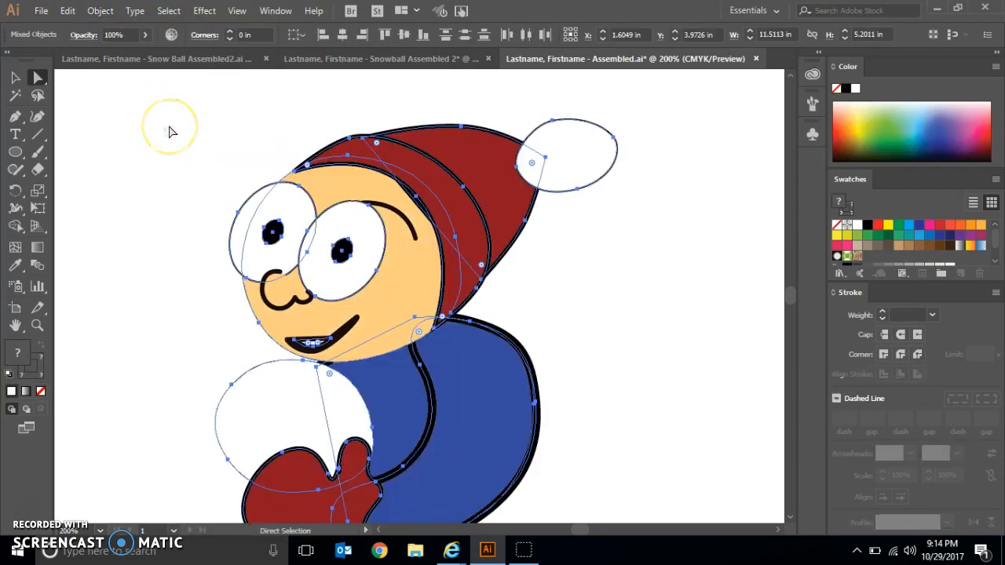
{"action": "left_click", "coordinate": [15, 76]}
{"action": "left_click", "coordinate": [150, 132]}
- Give the teeth shape inside the mouth a white fill and no stroke, and deselect it
{"action": "left_click", "coordinate": [39, 82]}
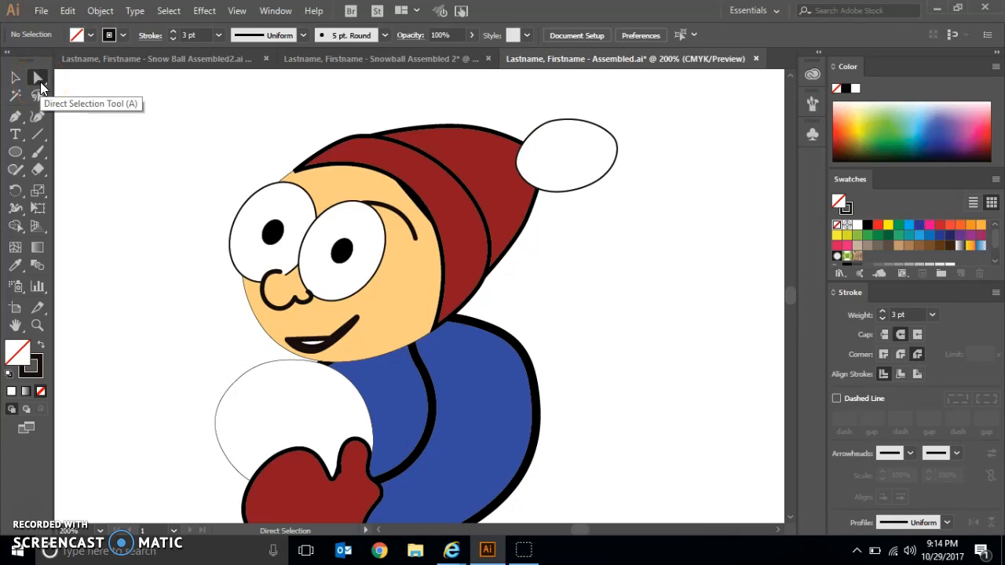
{"action": "left_click", "coordinate": [314, 346]}
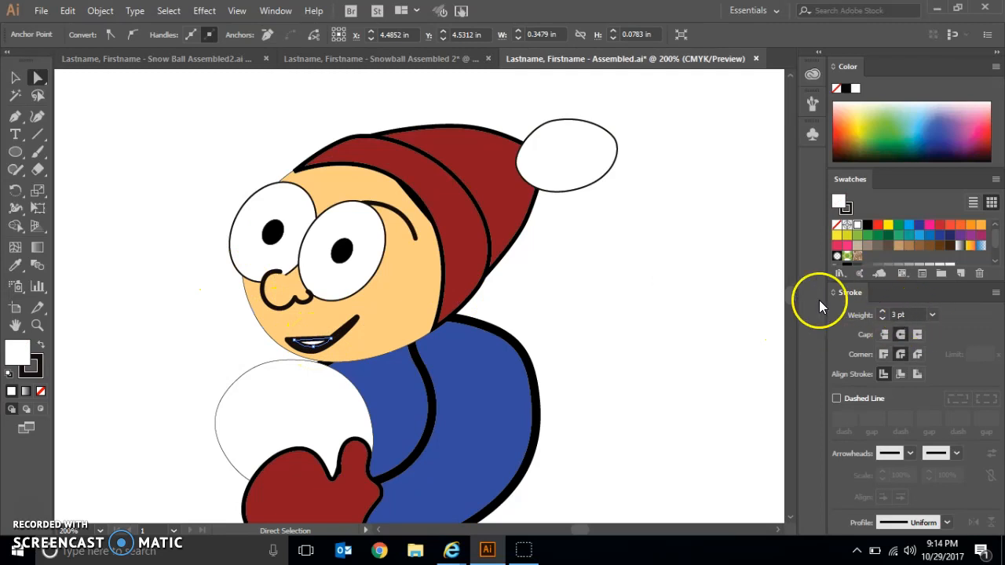
{"action": "left_click", "coordinate": [837, 227]}
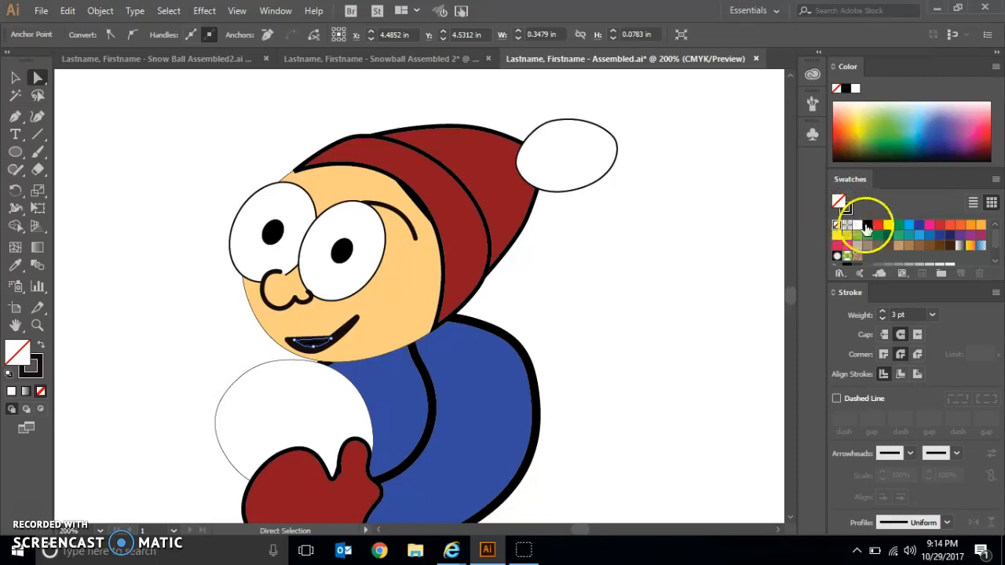
{"action": "left_click", "coordinate": [857, 226]}
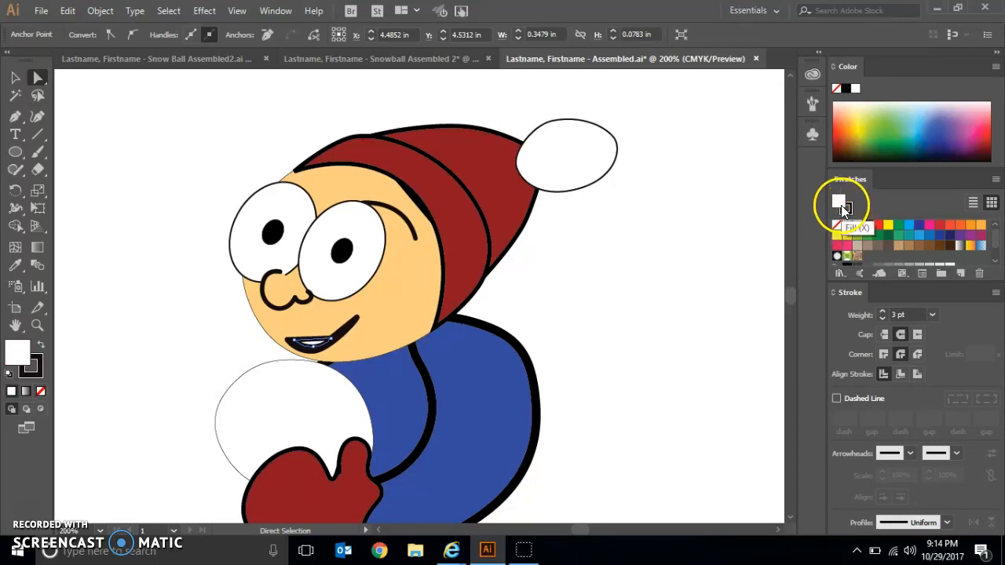
{"action": "left_click", "coordinate": [847, 211]}
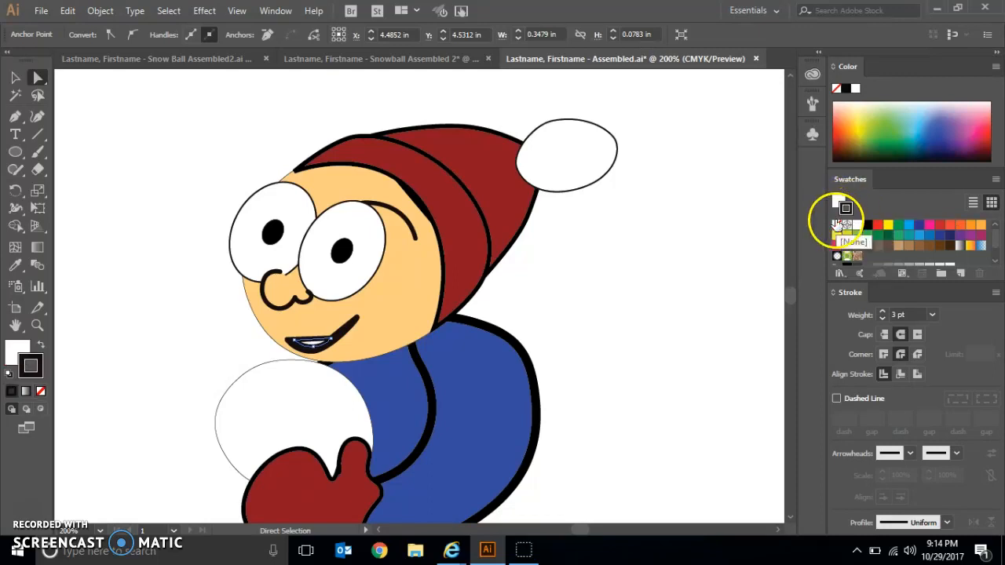
{"action": "left_click", "coordinate": [836, 225]}
{"action": "left_click", "coordinate": [616, 259]}
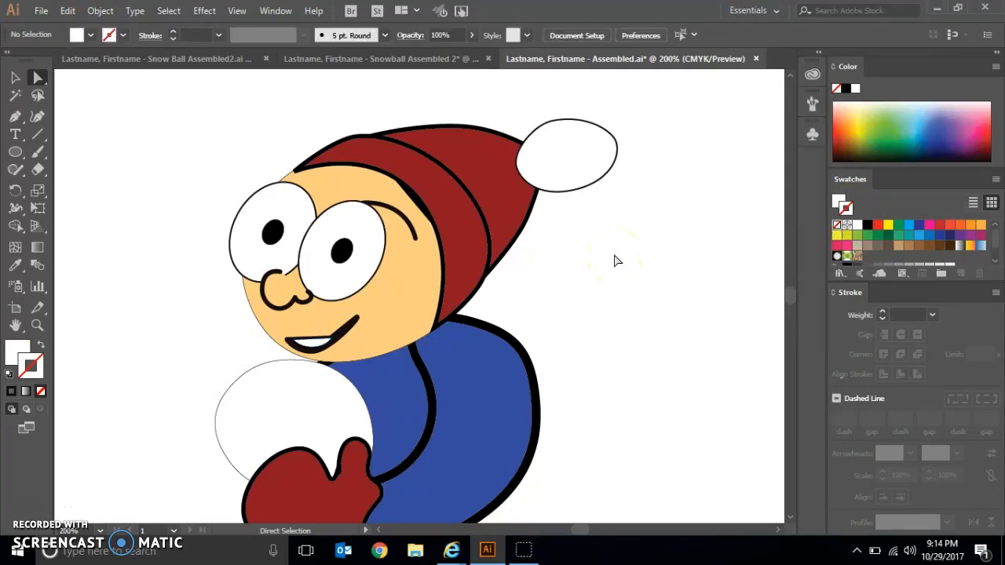
- Isolate the snowball by hiding all the other artwork
{"action": "left_click", "coordinate": [16, 79]}
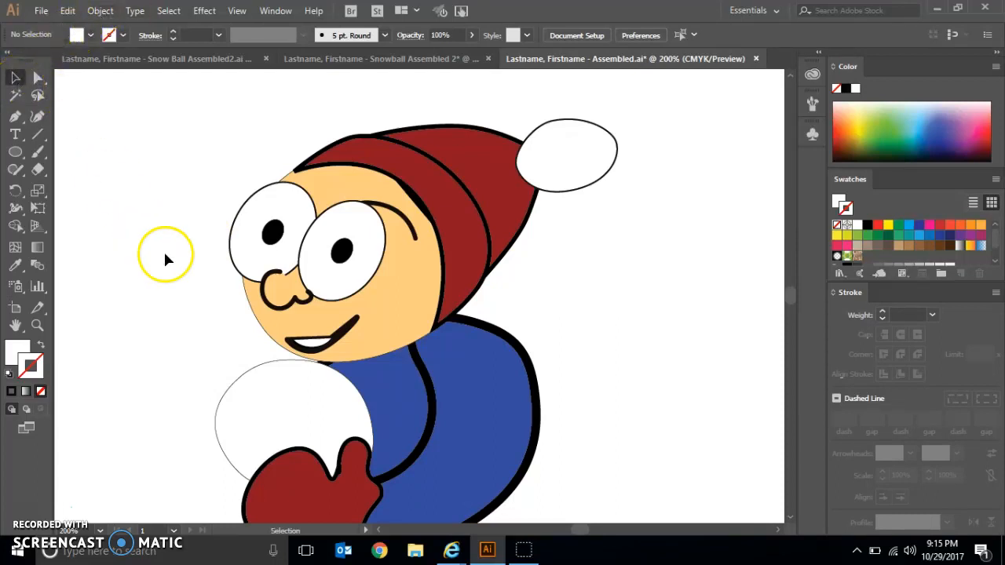
{"action": "left_click", "coordinate": [238, 384]}
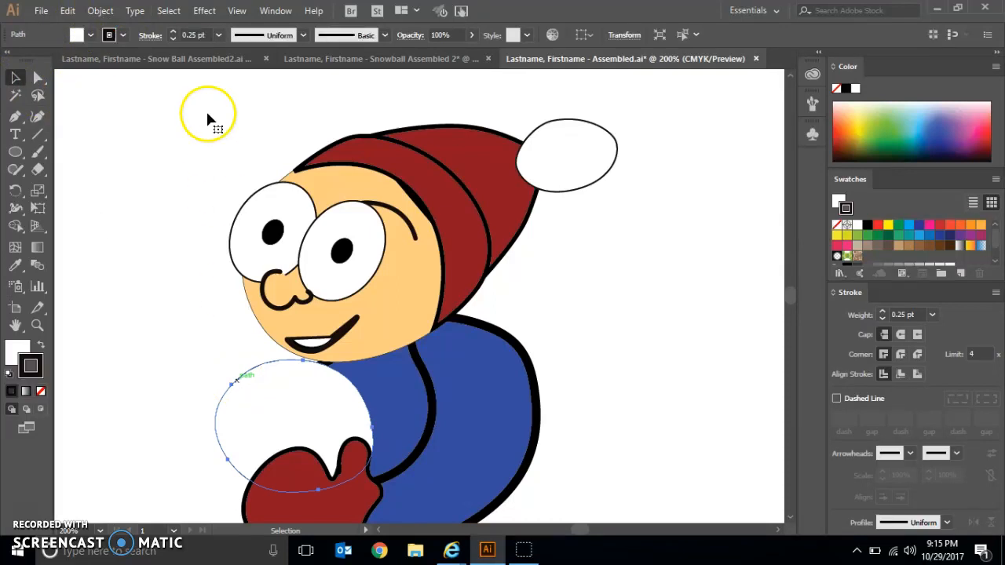
{"action": "left_click", "coordinate": [168, 11]}
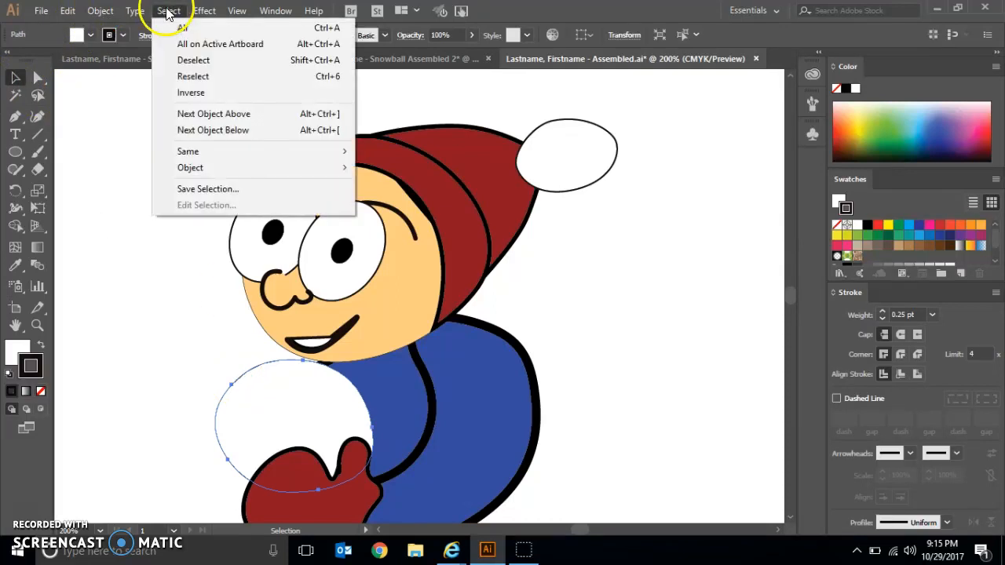
{"action": "left_click", "coordinate": [177, 91]}
{"action": "left_click", "coordinate": [101, 11]}
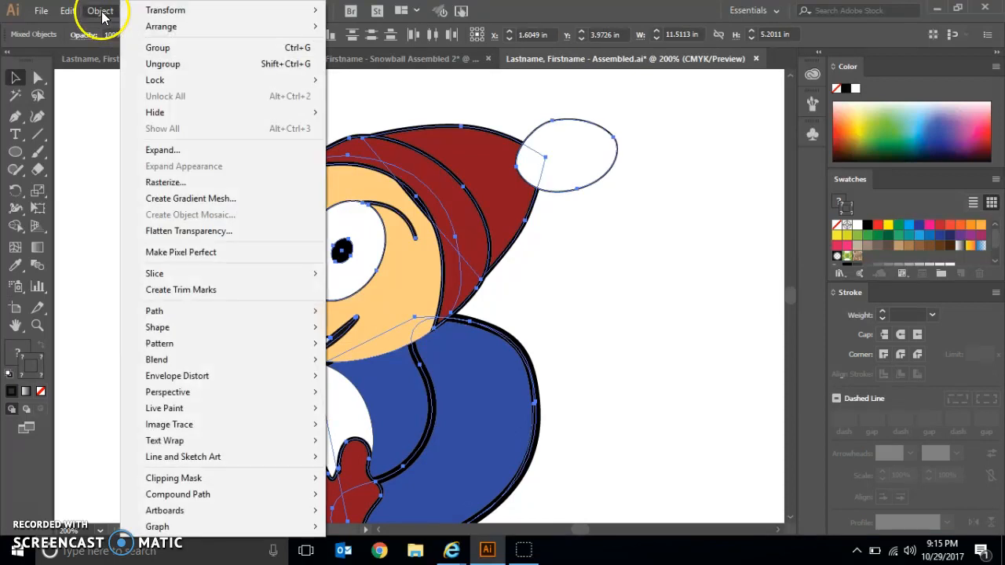
{"action": "mouse_move", "coordinate": [157, 121]}
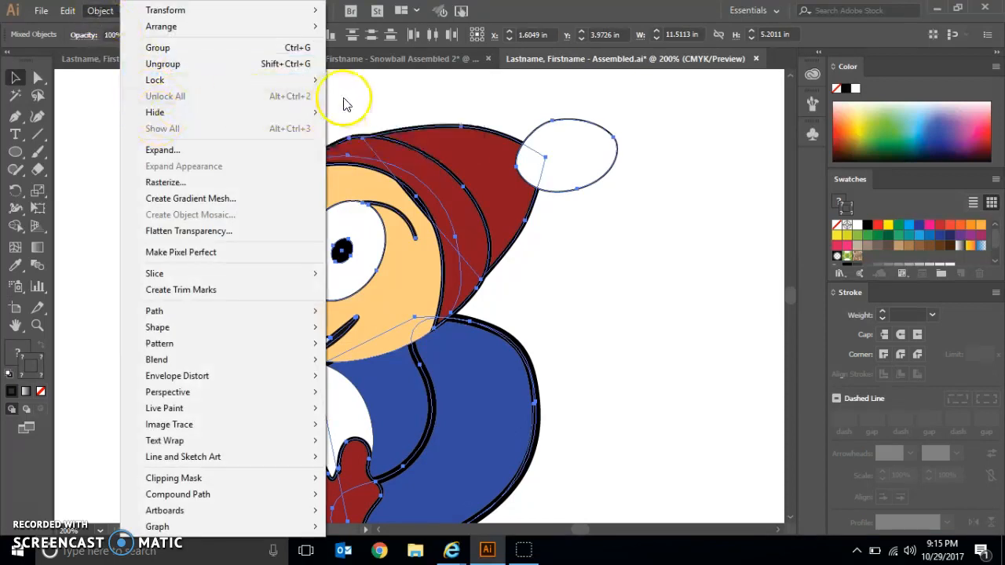
{"action": "left_click", "coordinate": [332, 114]}
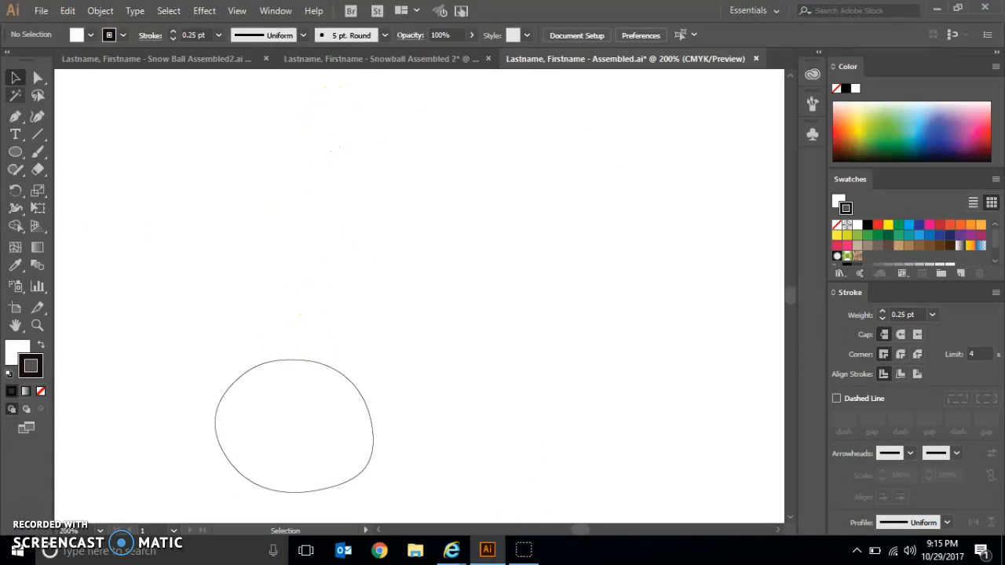
- Give the snowball outline a 4 pt dashed stroke with 1 pt dashes, 4 pt gaps and round caps
{"action": "left_click", "coordinate": [270, 367]}
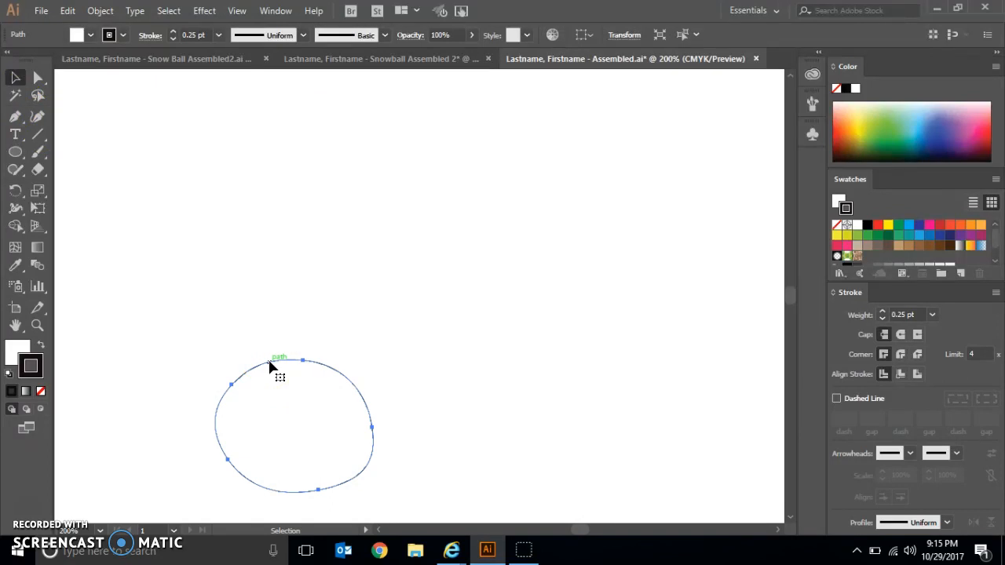
{"action": "left_click", "coordinate": [933, 315]}
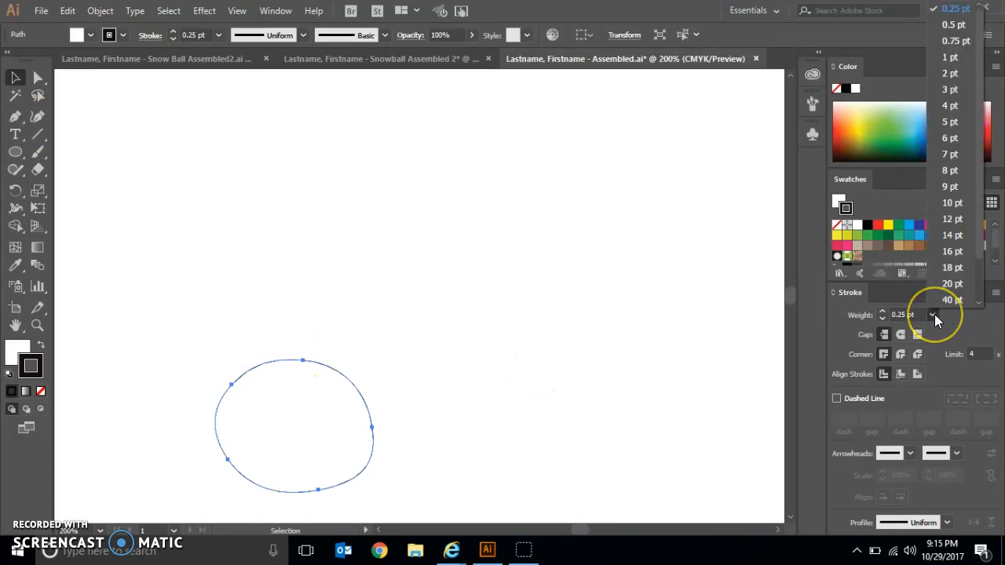
{"action": "left_click", "coordinate": [950, 106]}
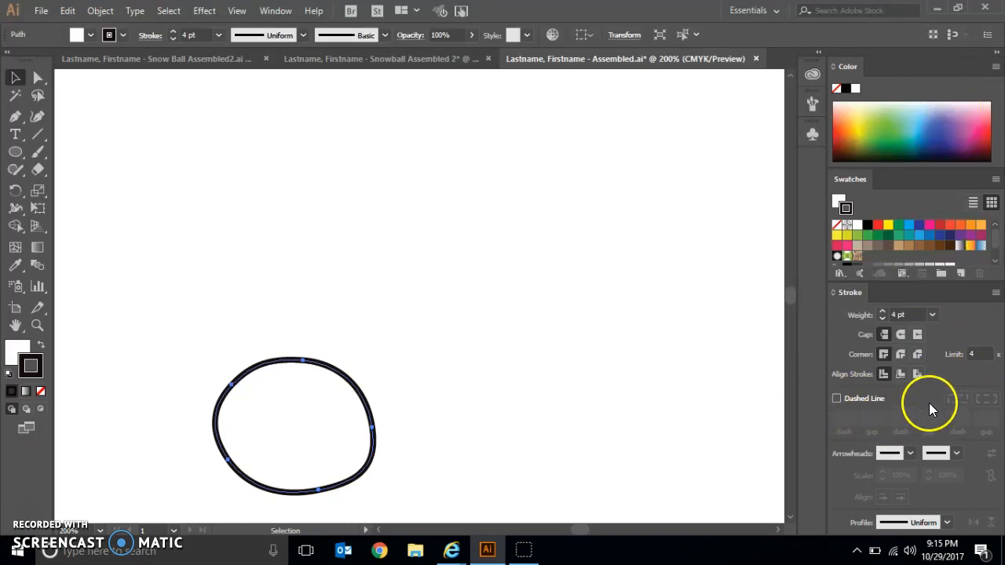
{"action": "left_click", "coordinate": [836, 399]}
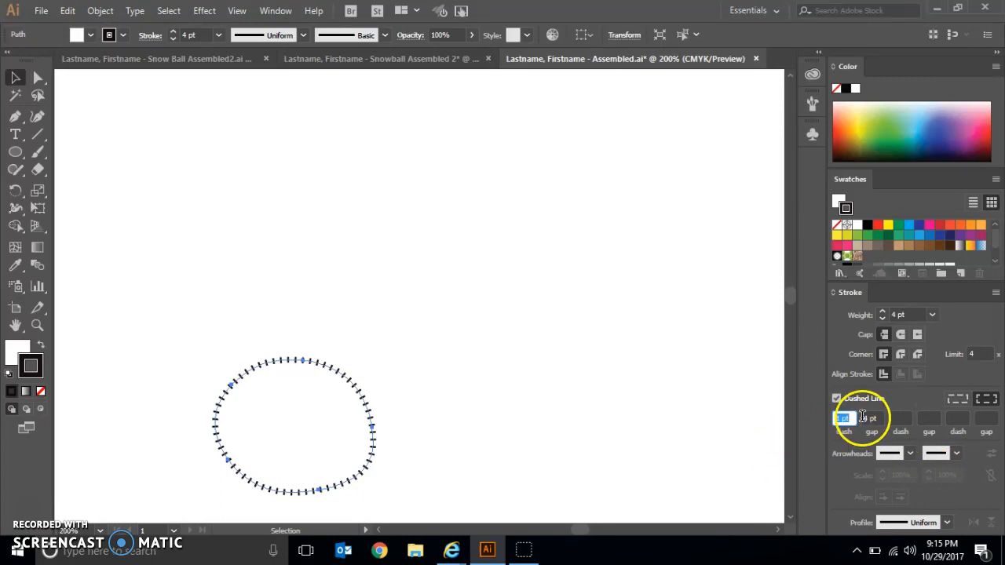
{"action": "left_click", "coordinate": [901, 336]}
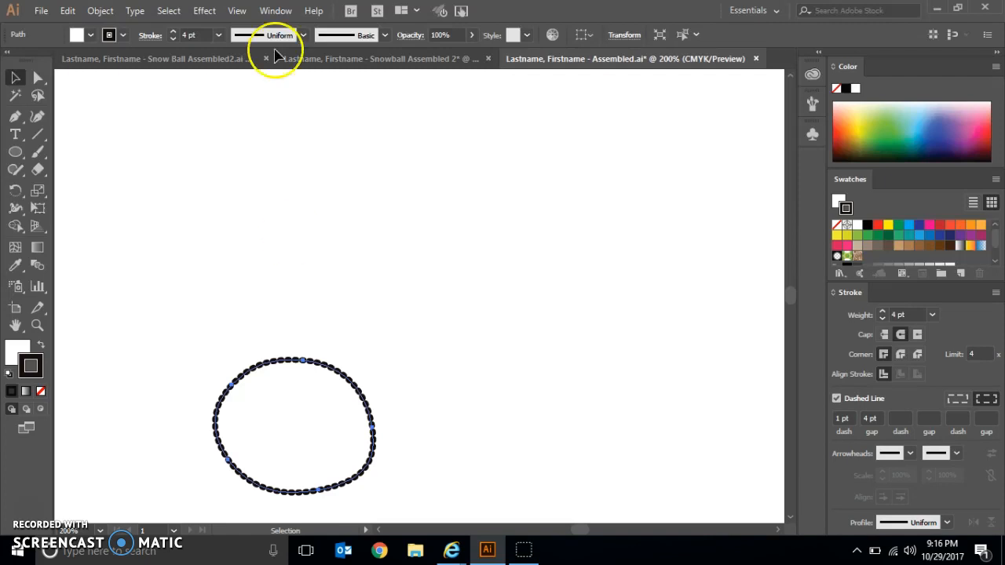
- Show all the artwork hidden around the snowball and deselect it
{"action": "left_click", "coordinate": [103, 13]}
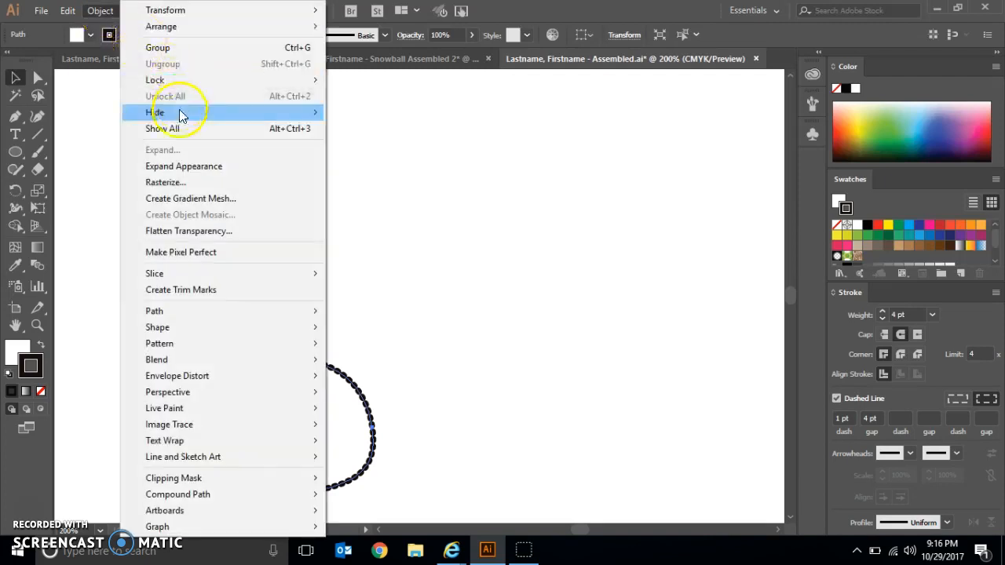
{"action": "left_click", "coordinate": [176, 130]}
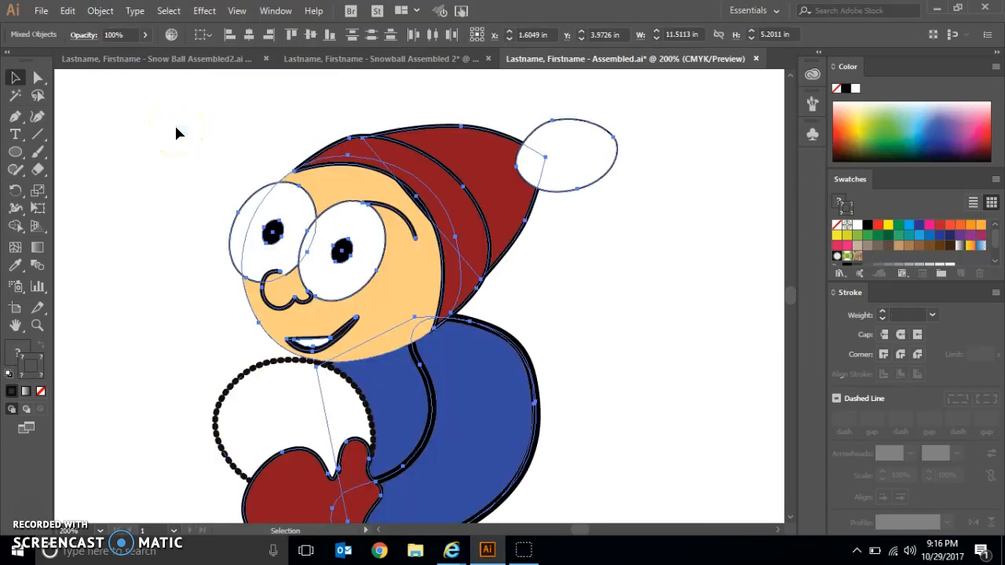
{"action": "left_click", "coordinate": [176, 132]}
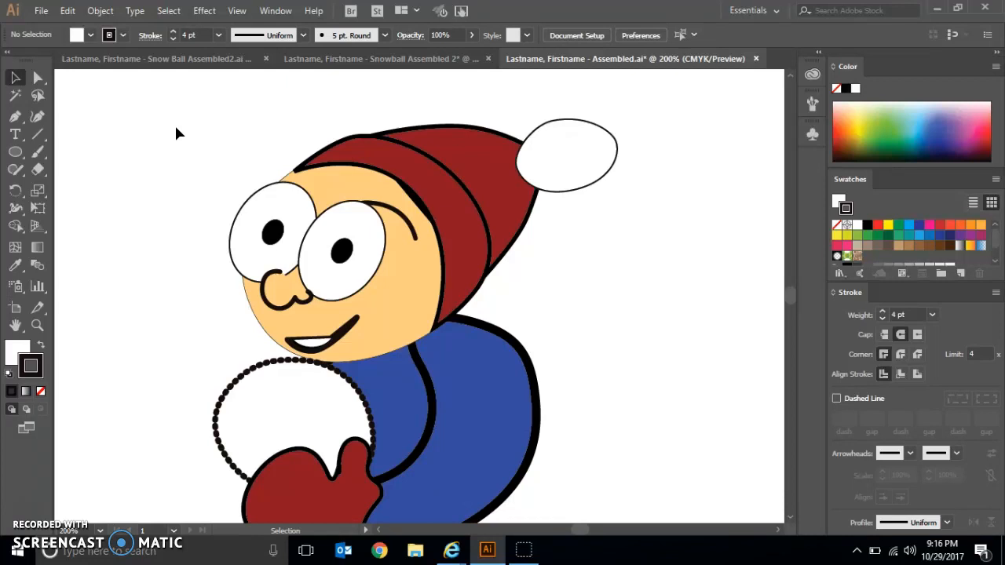
- Copy the white pom-pom on the hat and paste the duplicate directly behind it
{"action": "left_click", "coordinate": [573, 168]}
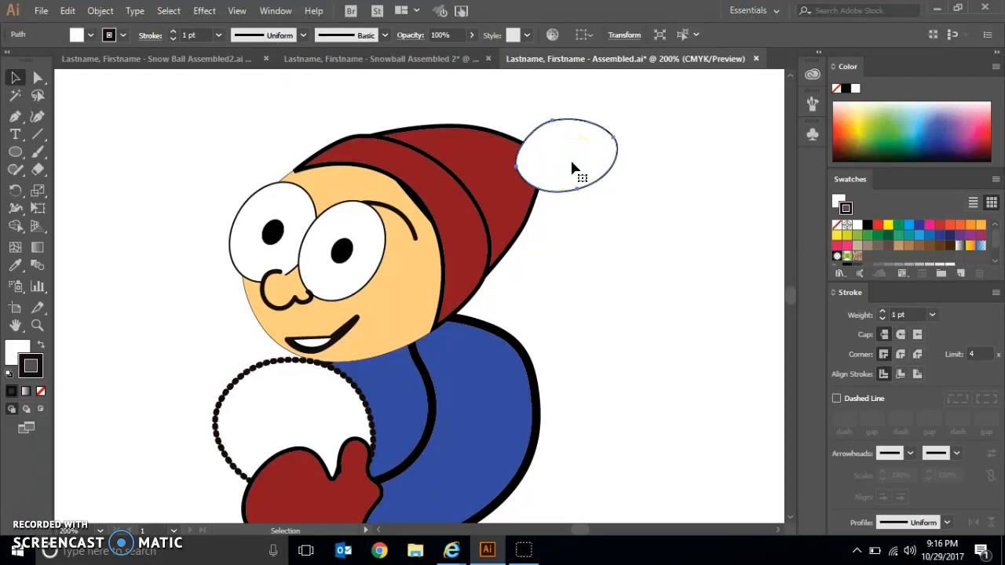
{"action": "key", "text": "a"}
{"action": "key", "text": "ctrl+c"}
{"action": "left_click", "coordinate": [66, 12]}
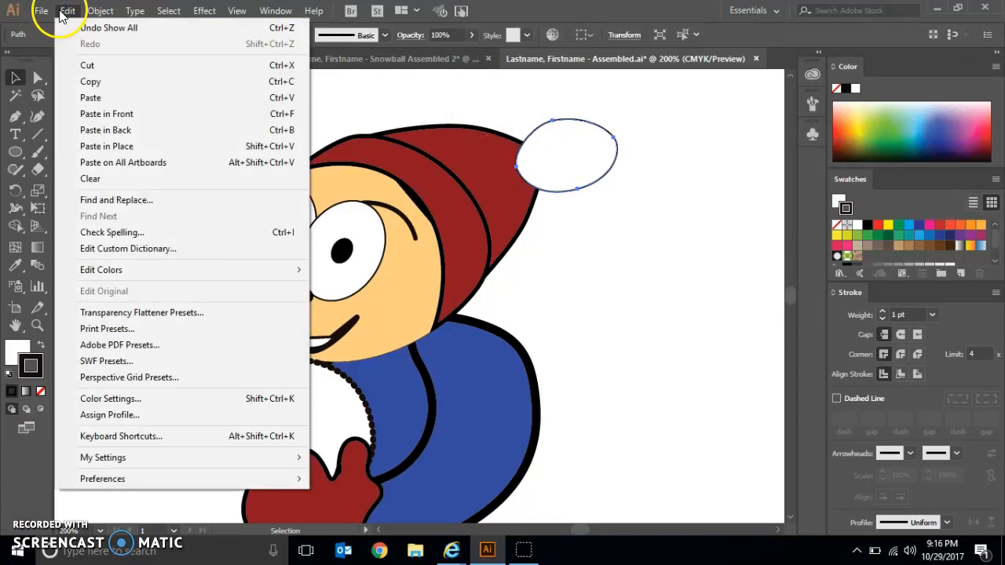
{"action": "left_click", "coordinate": [155, 129]}
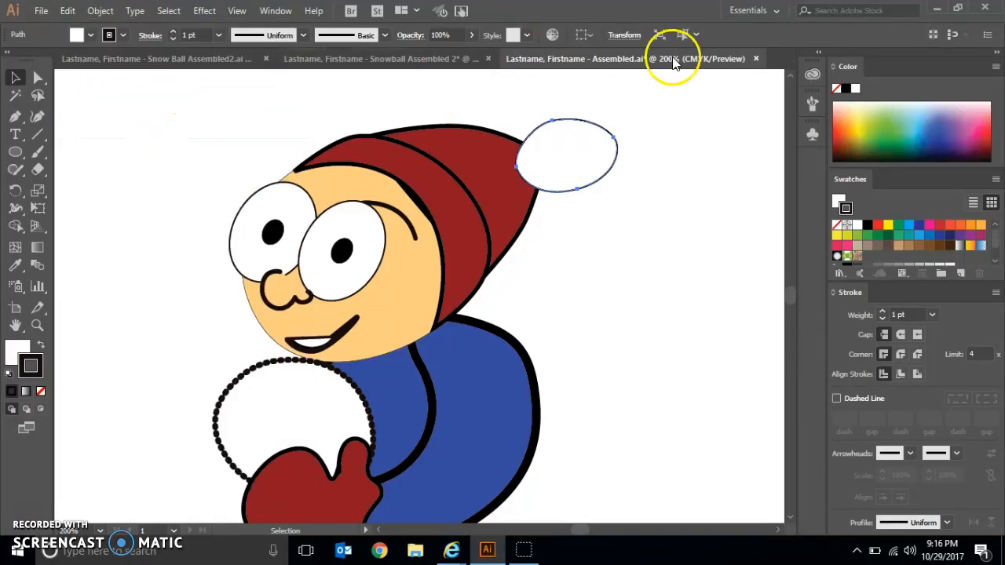
- Fill the duplicate pom-pom at the back with black and deselect it
{"action": "left_click", "coordinate": [839, 202]}
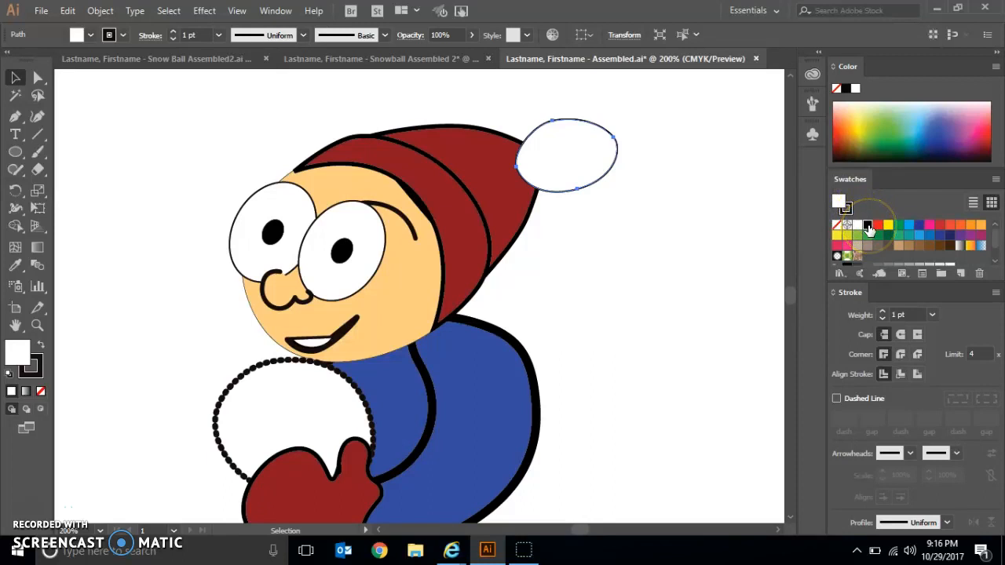
{"action": "left_click", "coordinate": [867, 226]}
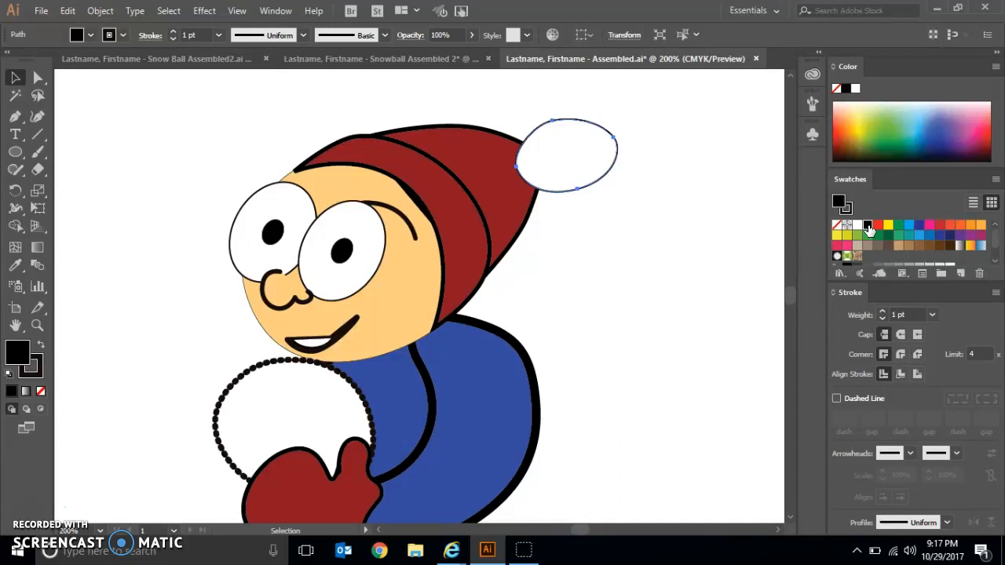
{"action": "left_click", "coordinate": [663, 257]}
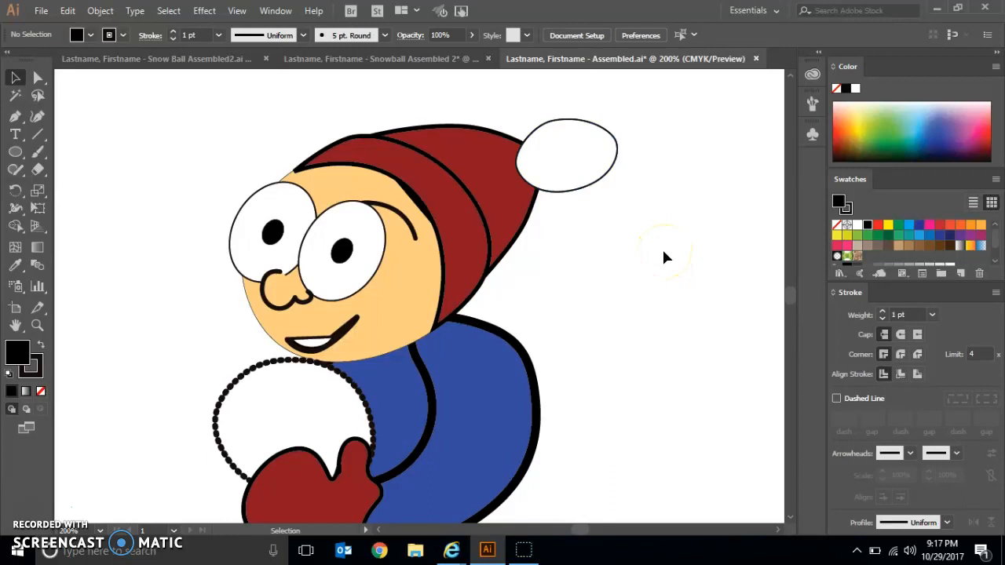
- Lock the white pom-pom in front of the black copy
{"action": "left_click", "coordinate": [571, 192]}
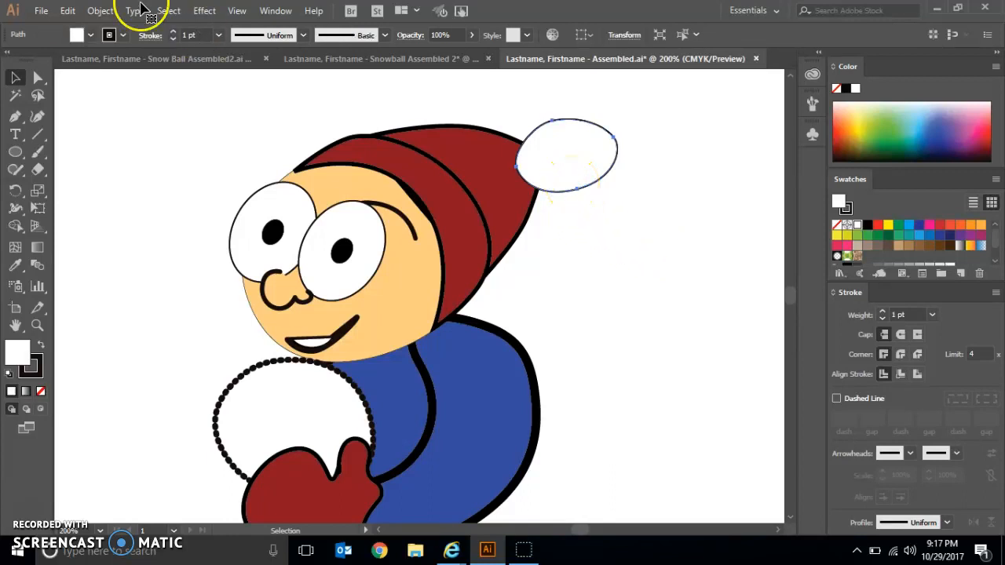
{"action": "left_click", "coordinate": [102, 11]}
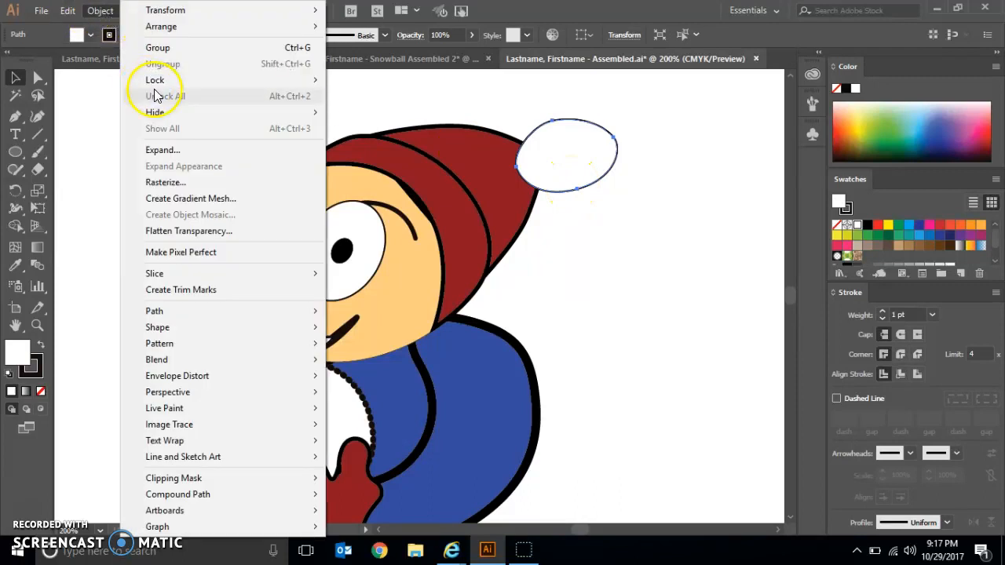
{"action": "mouse_move", "coordinate": [197, 80]}
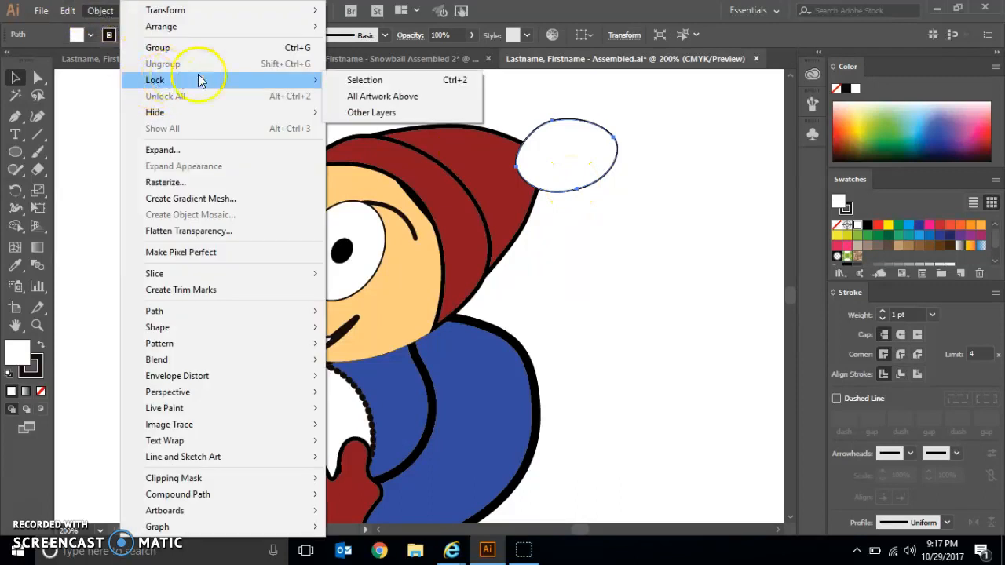
{"action": "left_click", "coordinate": [330, 80]}
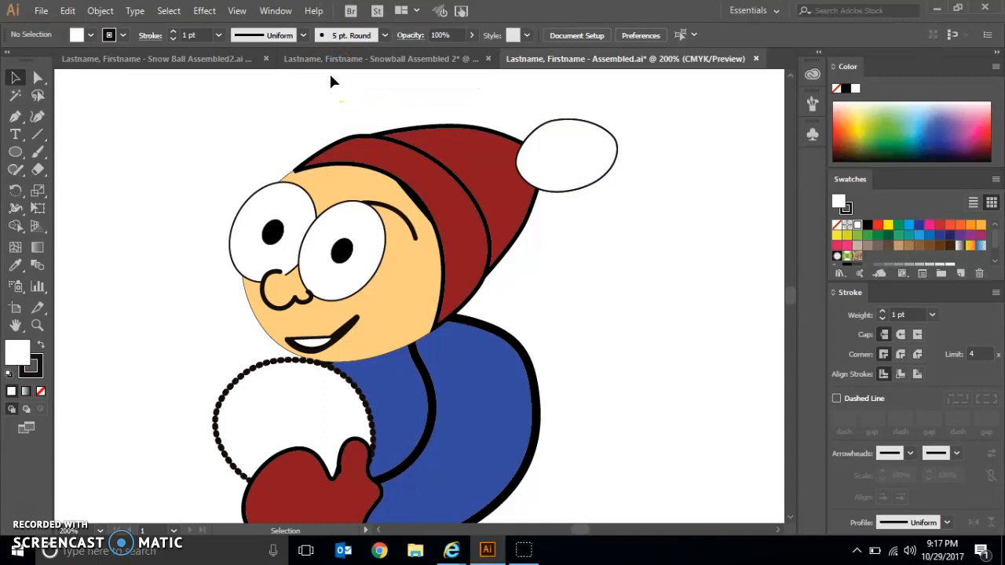
- Nudge the black pom-pom copy's bottom anchor point down about 0.04 in and its left anchor point outward about 0.03 in
{"action": "left_click", "coordinate": [40, 76]}
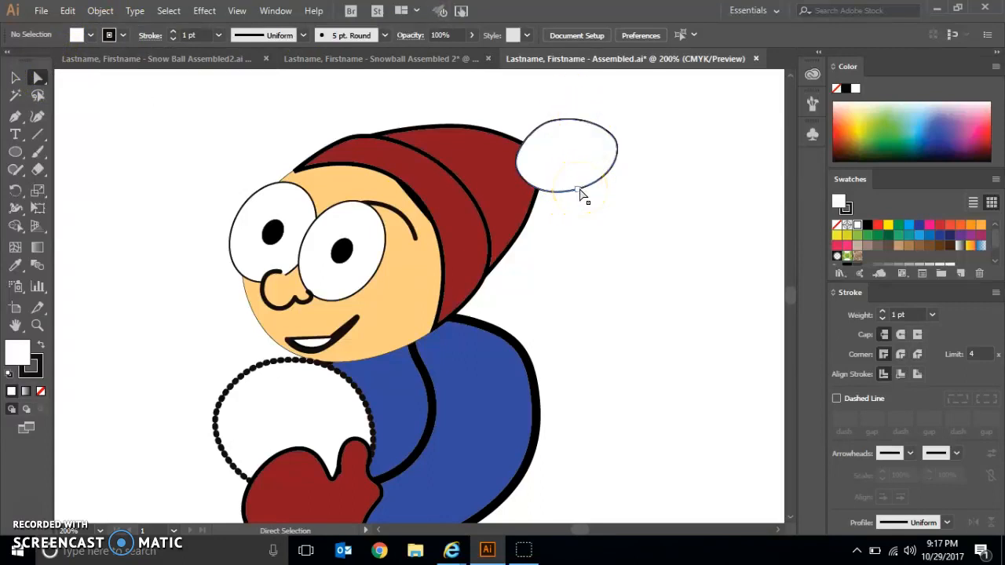
{"action": "left_click", "coordinate": [580, 190]}
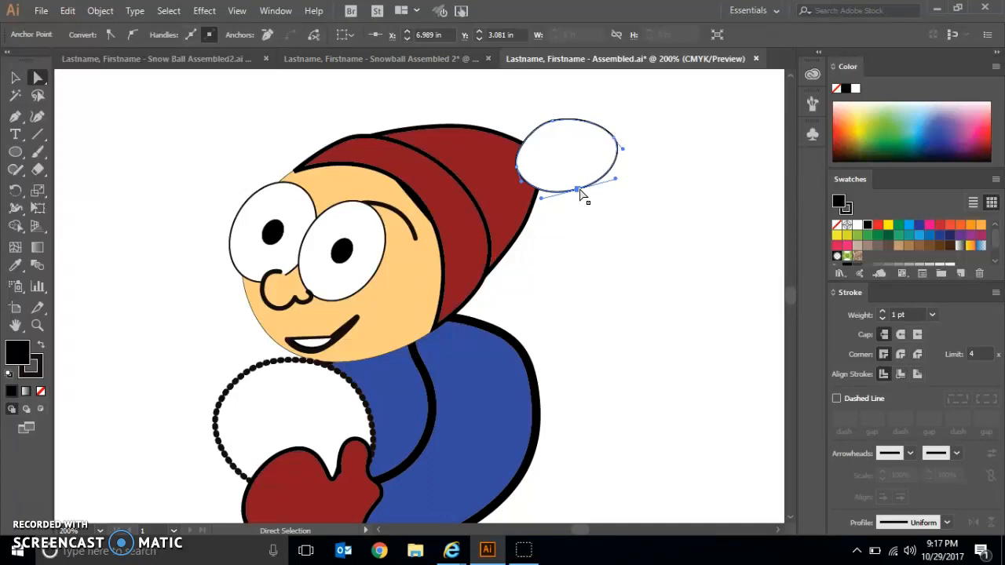
{"action": "key", "text": "Down"}
{"action": "key", "text": "Down"}
{"action": "key", "text": "Down"}
{"action": "key", "text": "Down"}
{"action": "key", "text": "Down"}
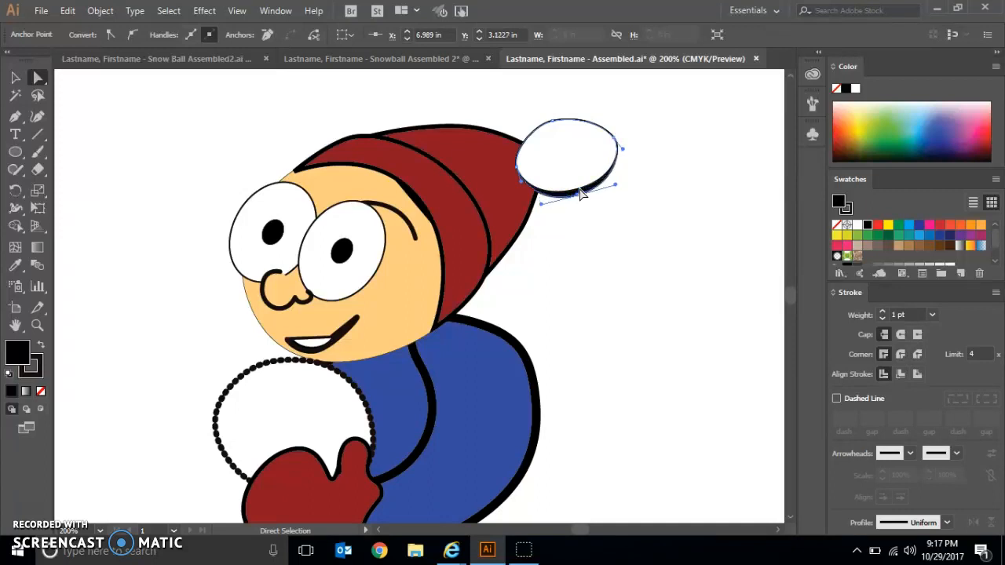
{"action": "left_click", "coordinate": [517, 169]}
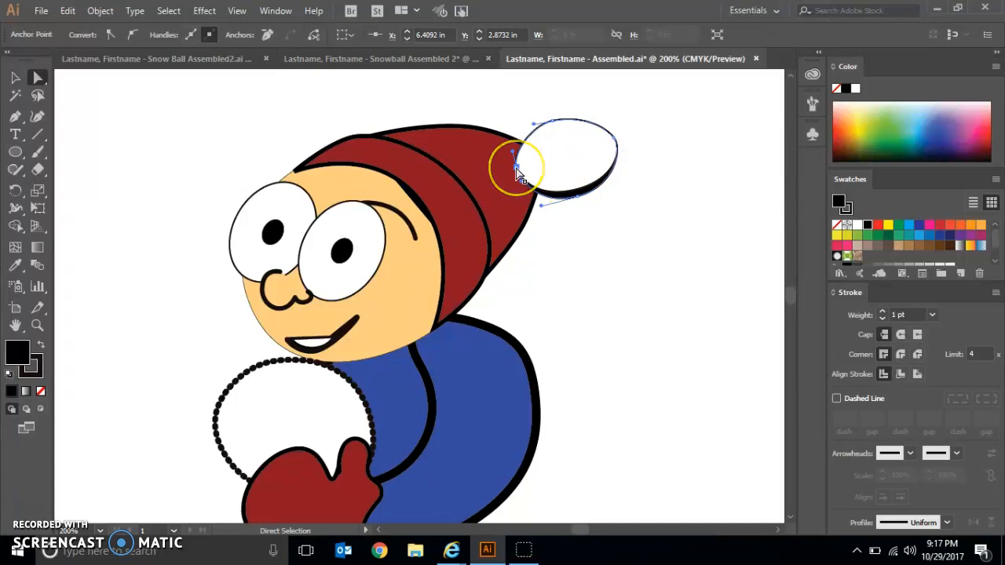
{"action": "key", "text": "Left"}
{"action": "key", "text": "Left"}
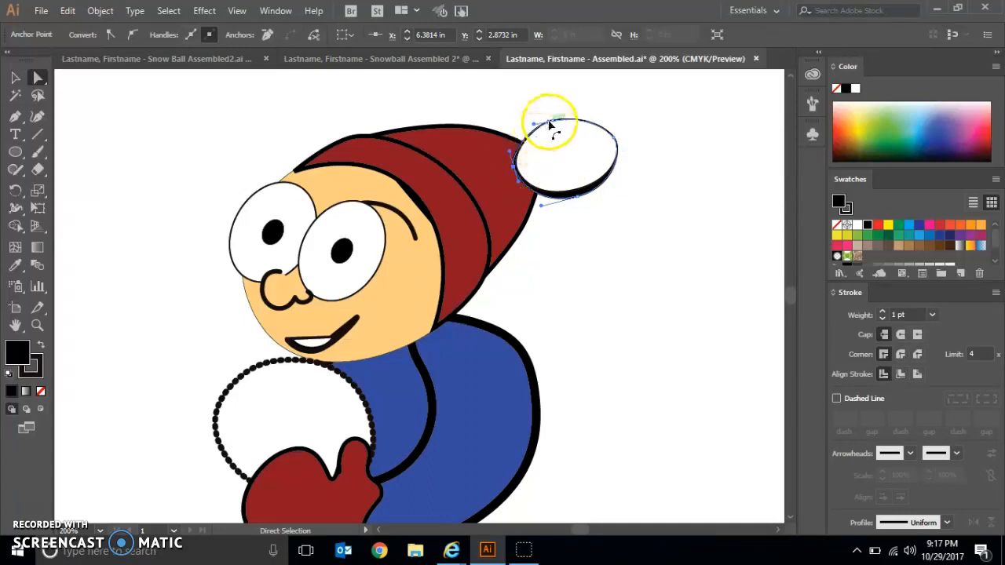
- Nudge the black copy's top anchor point up about 0.04 in and its right anchor point outward about 0.06 in, then deselect it
{"action": "left_click", "coordinate": [553, 122]}
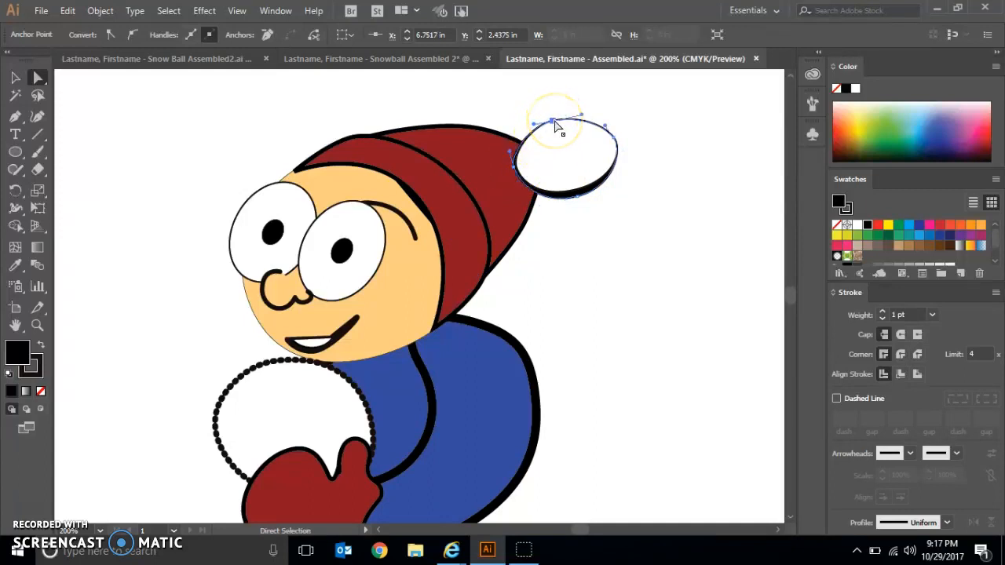
{"action": "key", "text": "Up"}
{"action": "key", "text": "Up"}
{"action": "key", "text": "Up"}
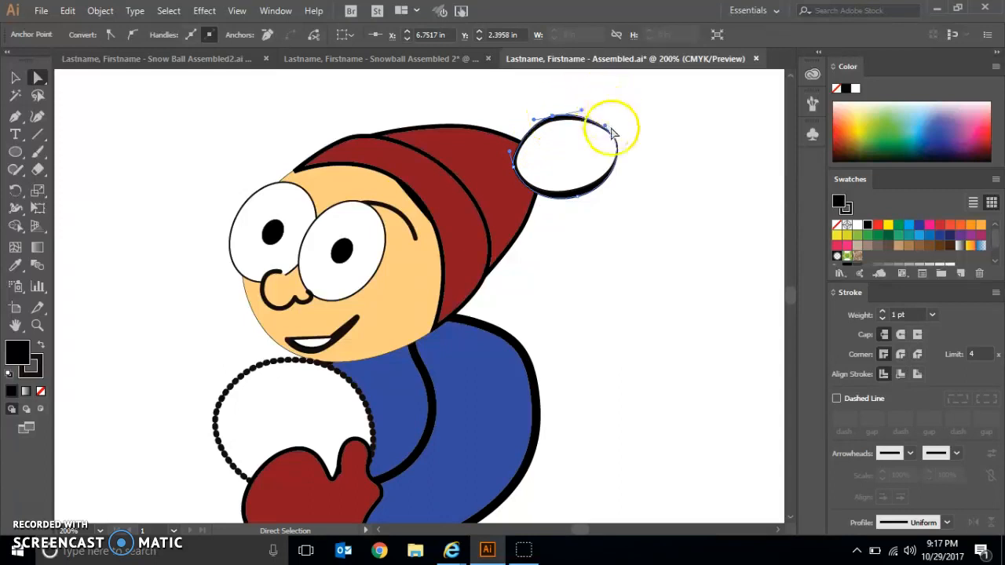
{"action": "left_click", "coordinate": [616, 139]}
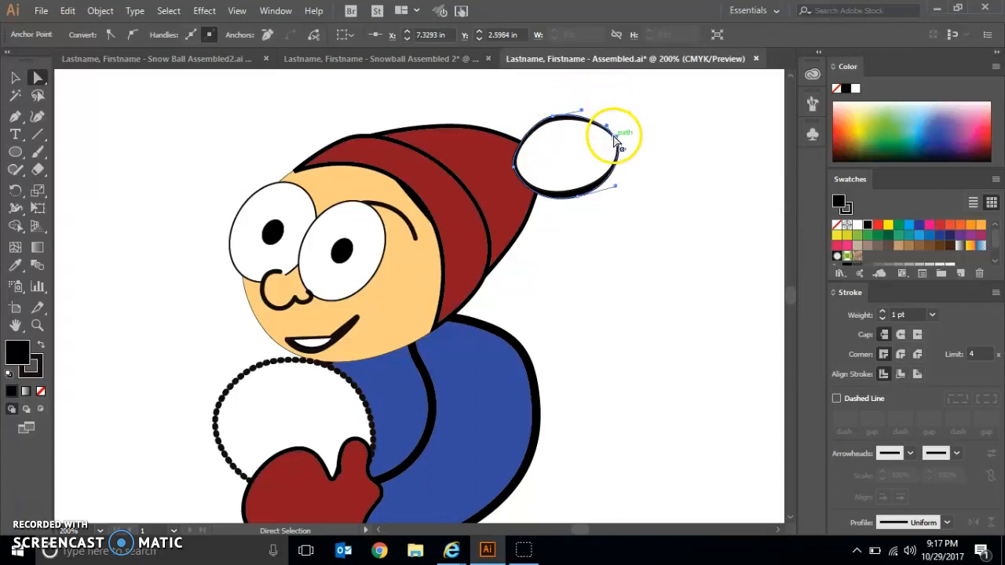
{"action": "key", "text": "Right"}
{"action": "key", "text": "Right"}
{"action": "key", "text": "Right"}
{"action": "key", "text": "Right"}
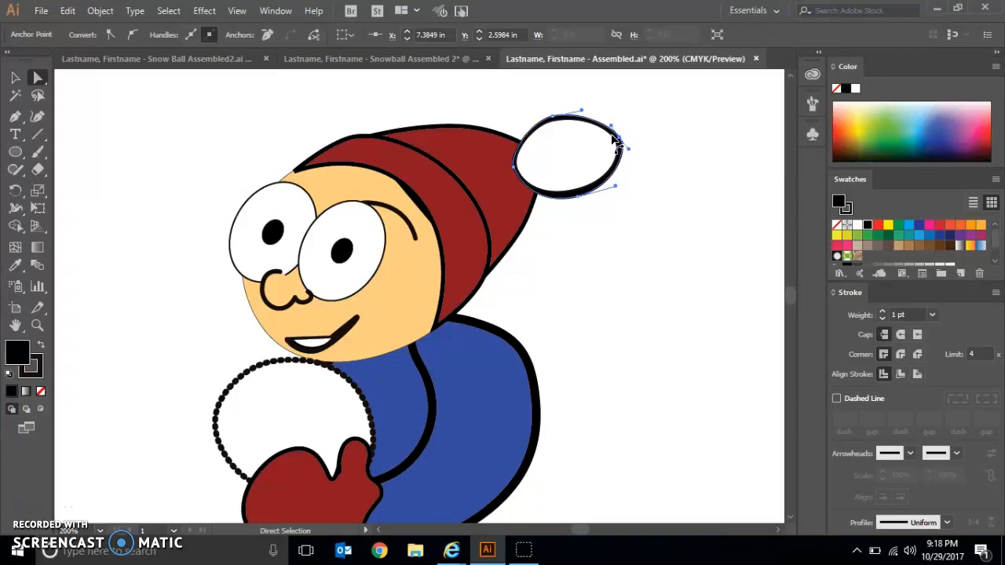
{"action": "left_click", "coordinate": [120, 132]}
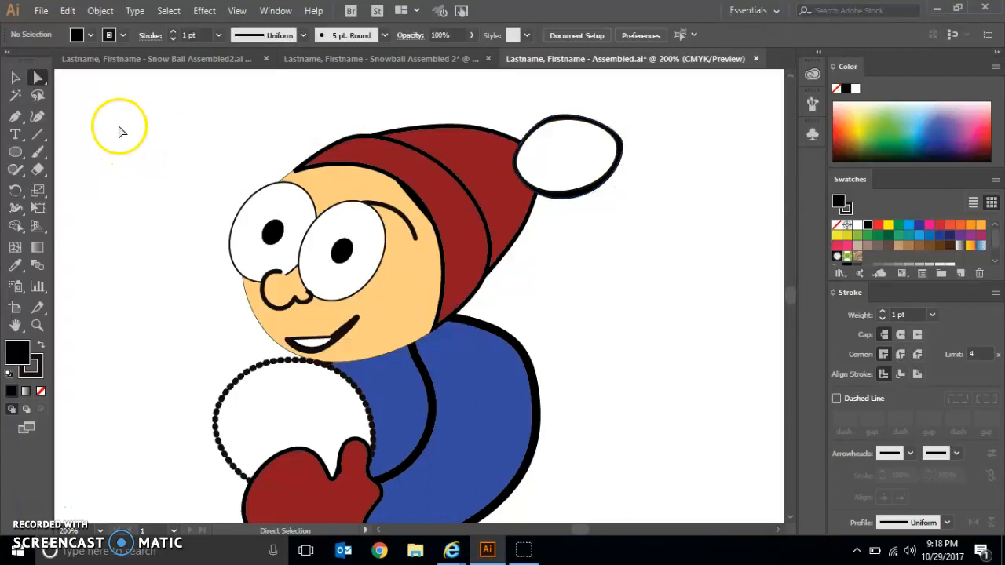
{"action": "left_click", "coordinate": [13, 77]}
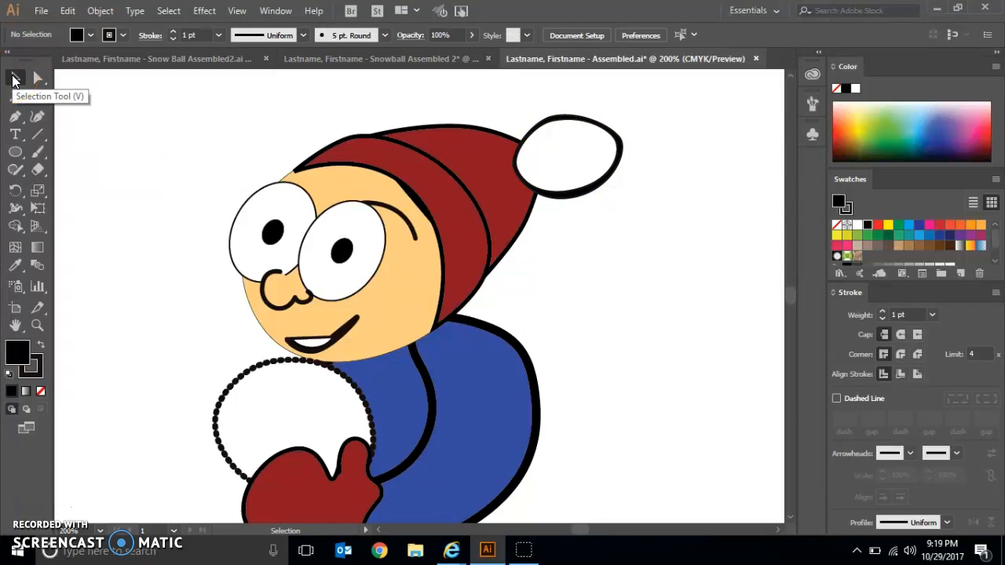
- Paste a duplicate of the front eye, the one nearer the hat, in back of the original, fill it with black and deselect it
{"action": "left_click", "coordinate": [174, 162]}
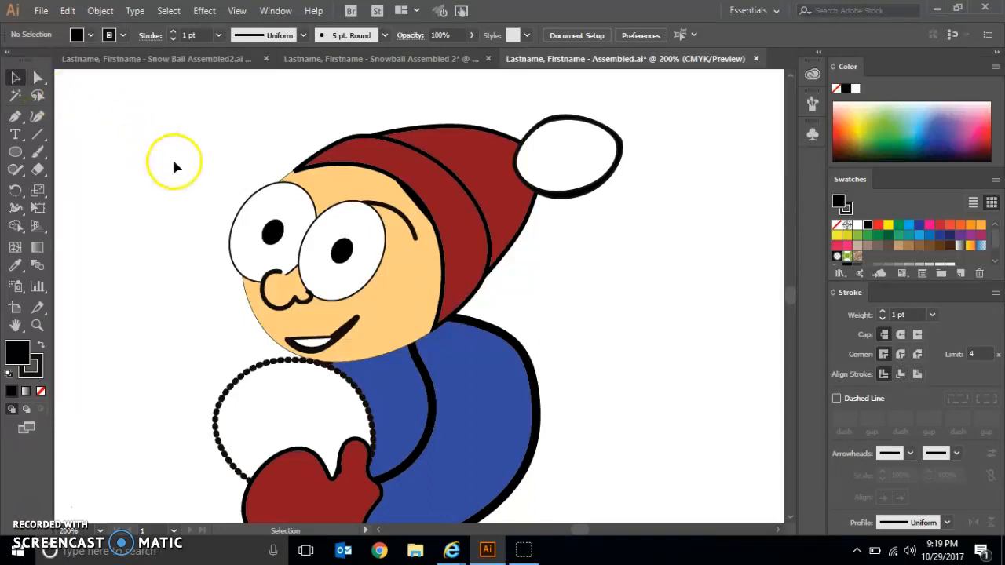
{"action": "left_click", "coordinate": [359, 226]}
{"action": "key", "text": "a"}
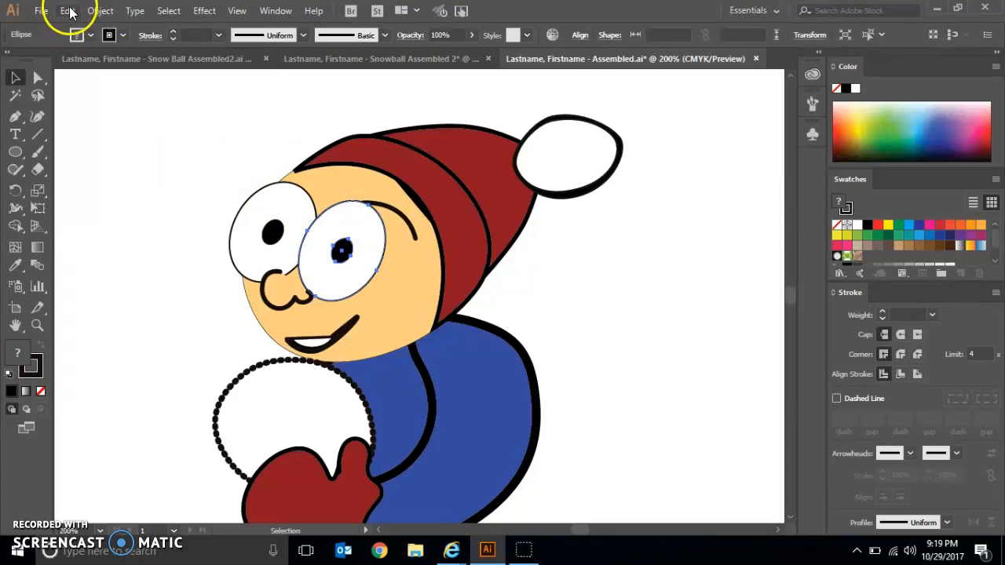
{"action": "left_click", "coordinate": [68, 11]}
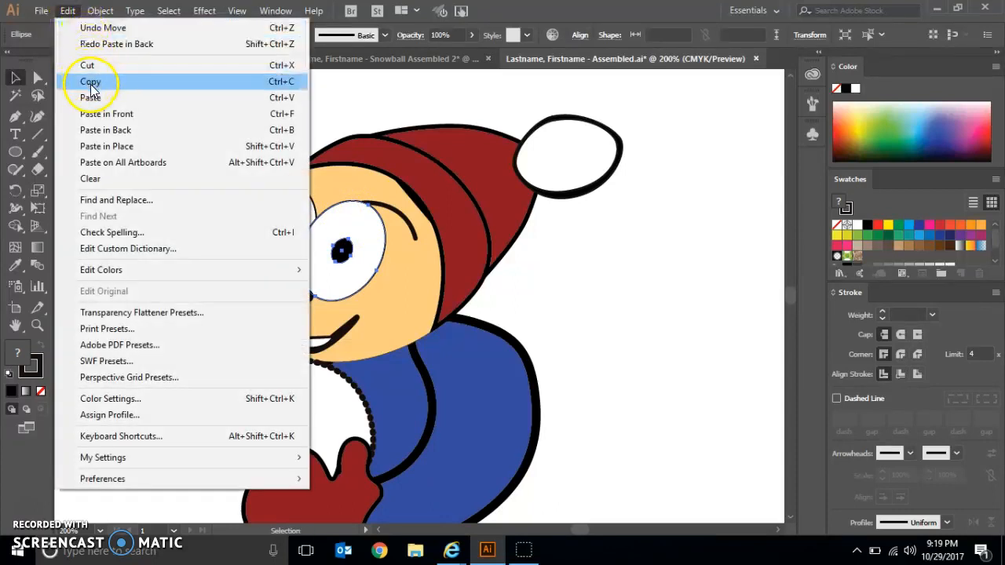
{"action": "left_click", "coordinate": [110, 132]}
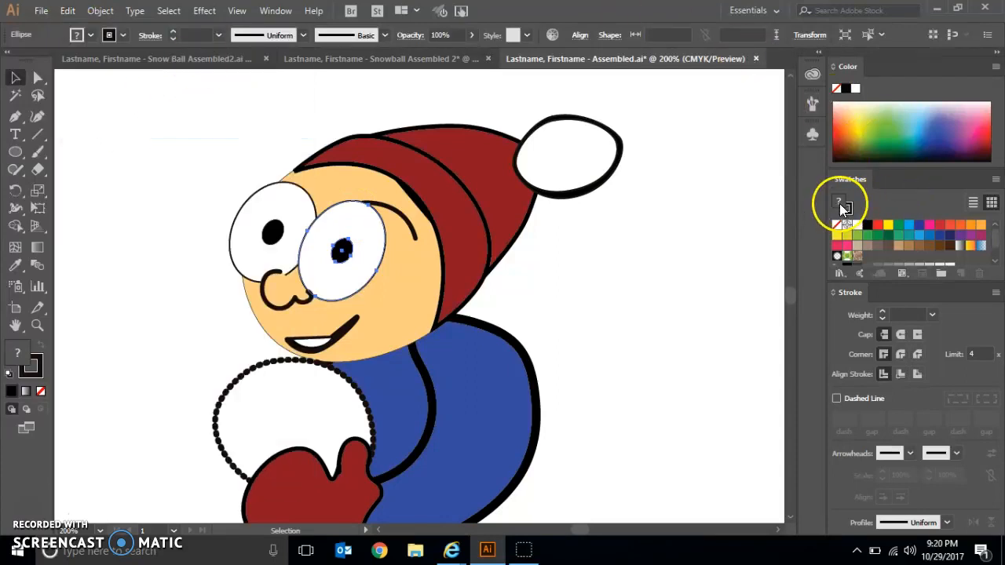
{"action": "left_click", "coordinate": [868, 226]}
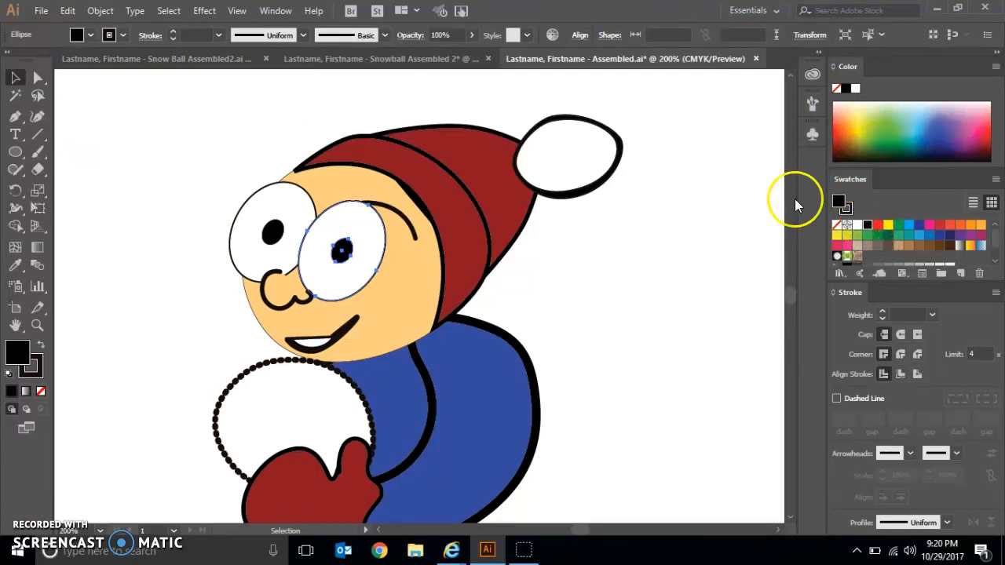
{"action": "left_click", "coordinate": [175, 181]}
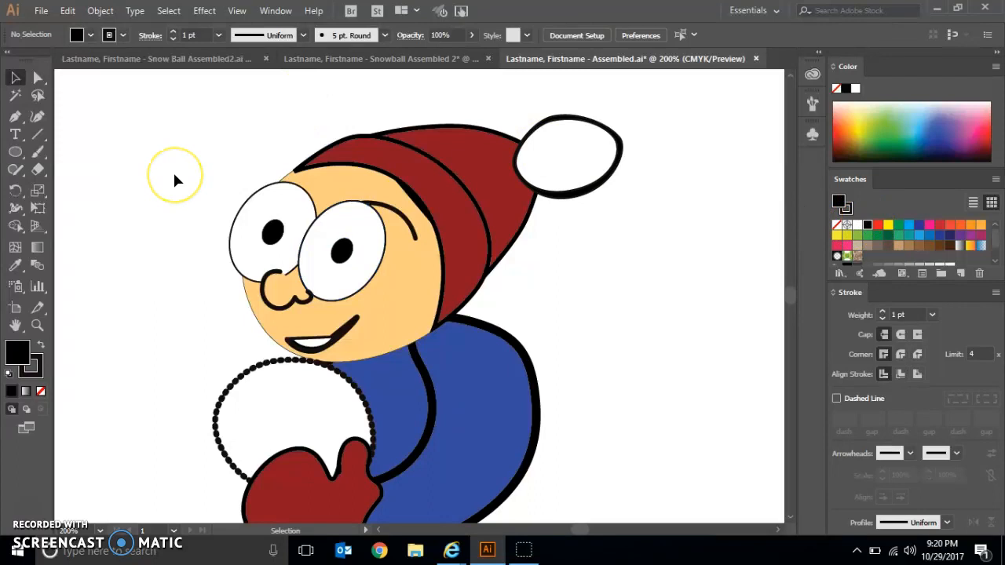
- Lock the white front eye with its pupil so the black copy behind it can be edited
{"action": "left_click", "coordinate": [350, 251]}
{"action": "left_click", "coordinate": [362, 226]}
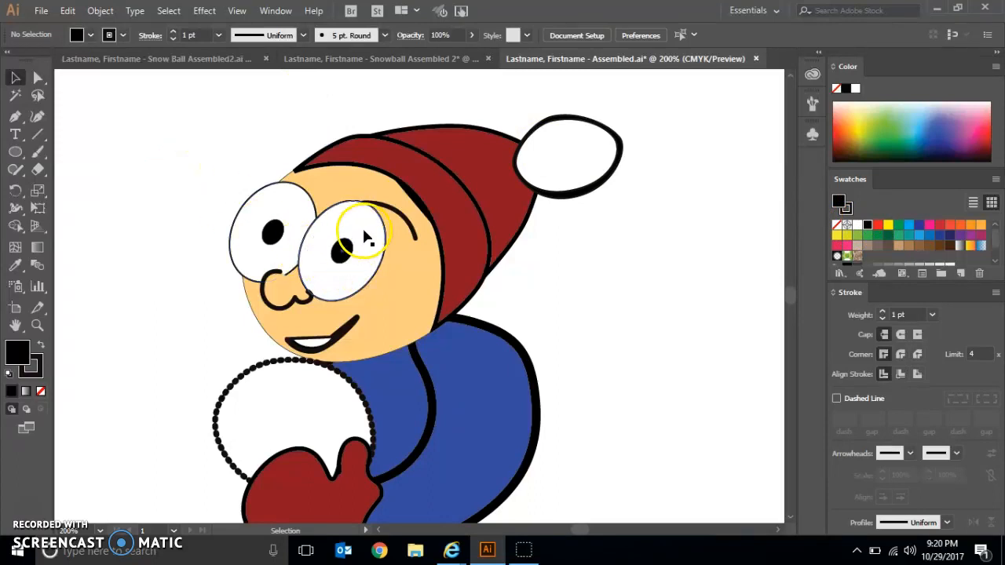
{"action": "left_click", "coordinate": [99, 10]}
{"action": "mouse_move", "coordinate": [155, 83]}
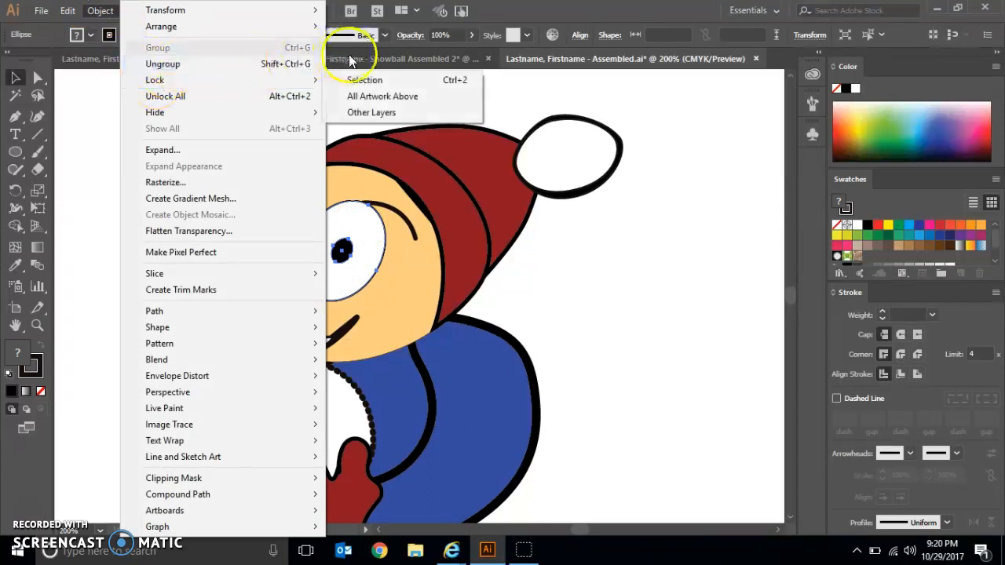
{"action": "left_click", "coordinate": [364, 80]}
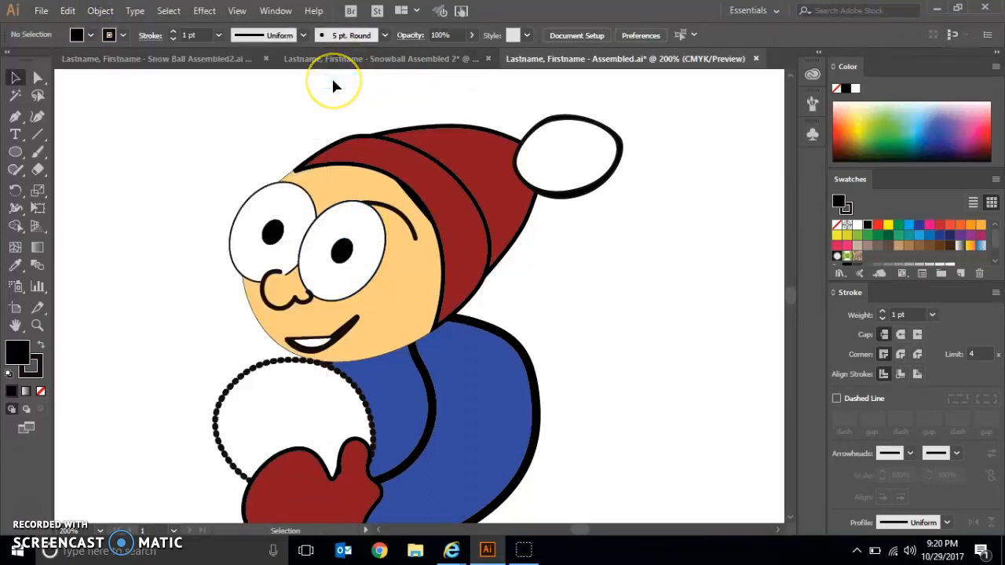
- Nudge the right anchor point of the black eye copy outward about 0.06 in
{"action": "left_click", "coordinate": [38, 77]}
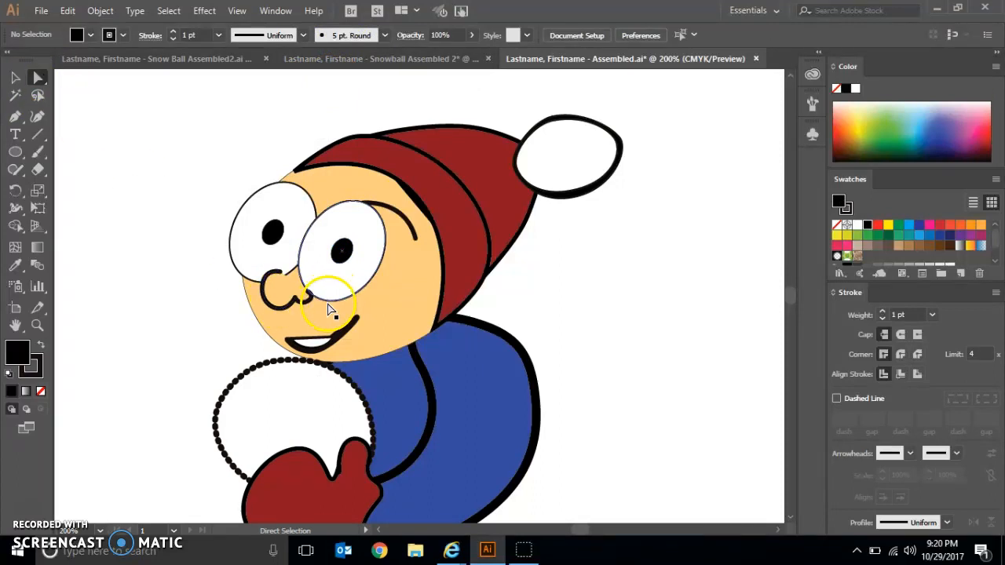
{"action": "left_click", "coordinate": [380, 269]}
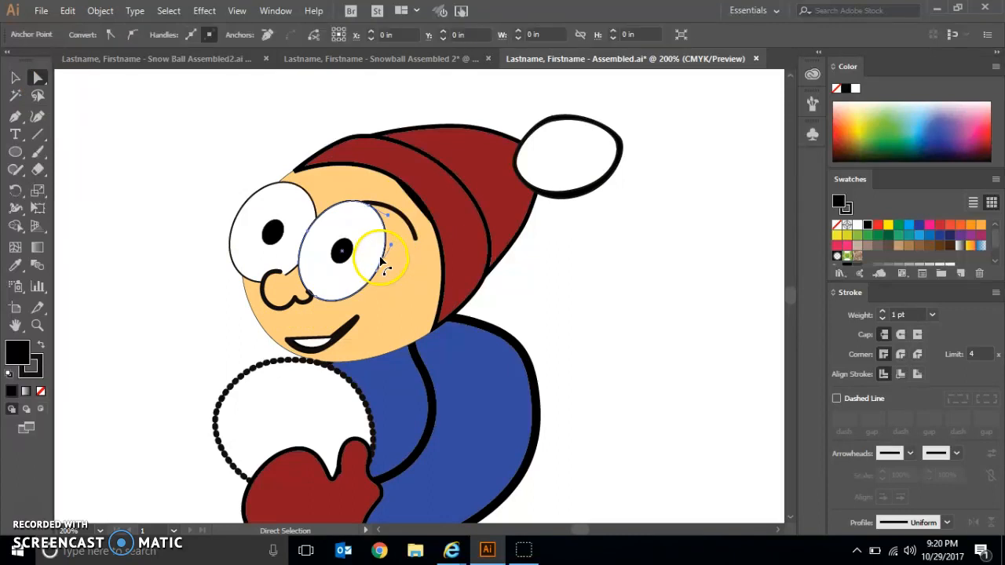
{"action": "left_click", "coordinate": [378, 272]}
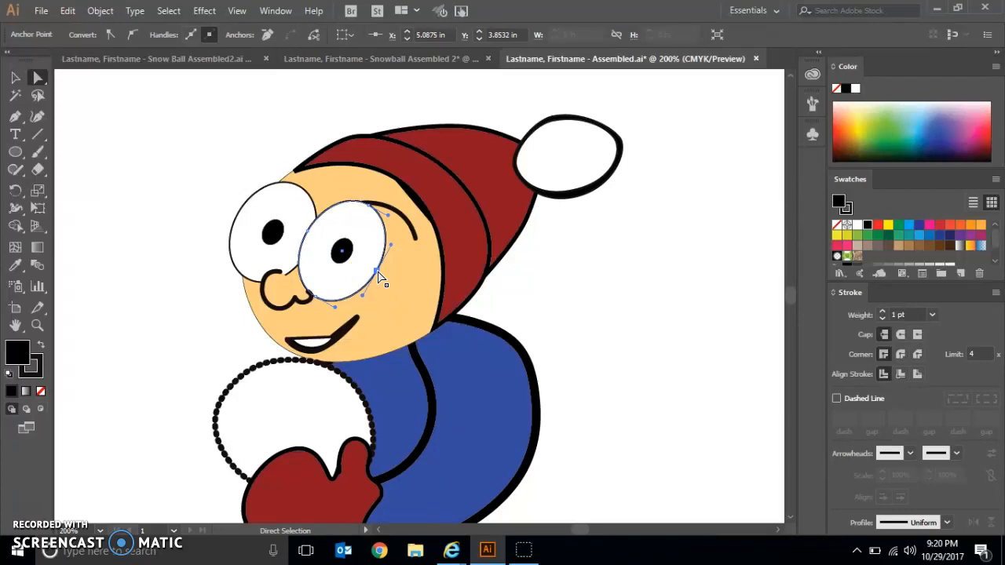
{"action": "key", "text": "Right"}
{"action": "key", "text": "Right"}
{"action": "key", "text": "Right"}
{"action": "key", "text": "Right"}
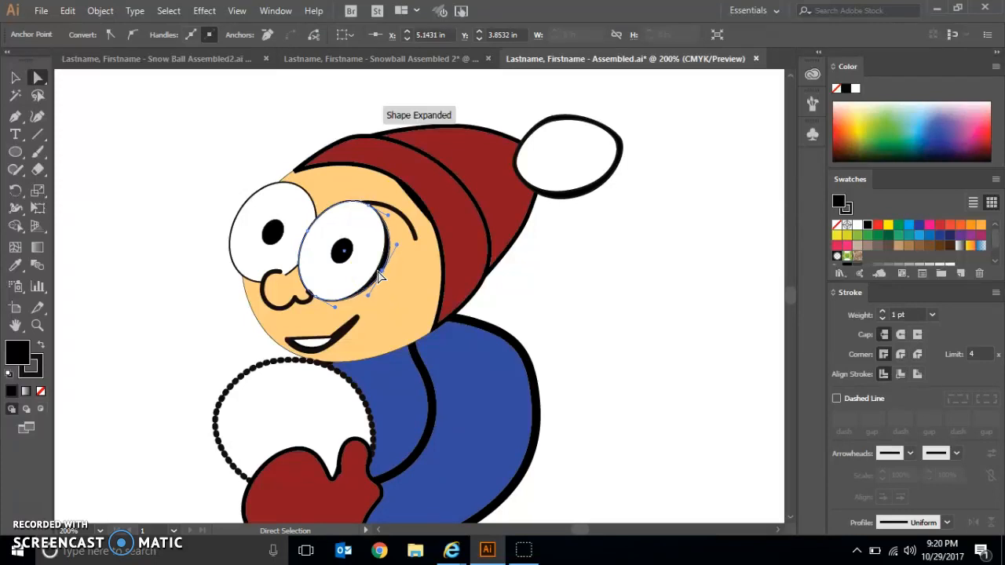
- Nudge the black eye copy's left anchor point outward about 0.01 in, its top anchor slightly up and its bottom anchor slightly down
{"action": "left_click", "coordinate": [309, 233]}
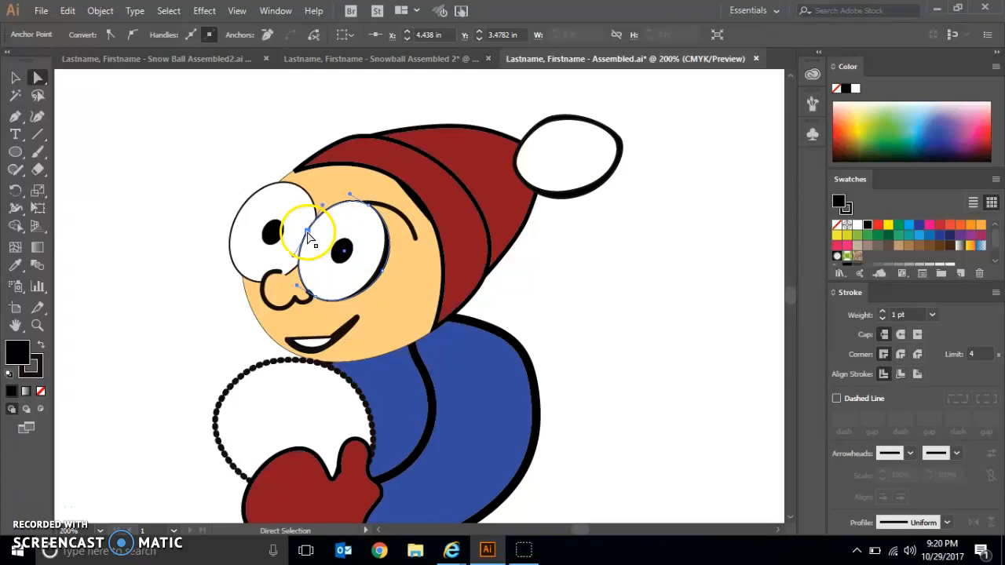
{"action": "key", "text": "Left"}
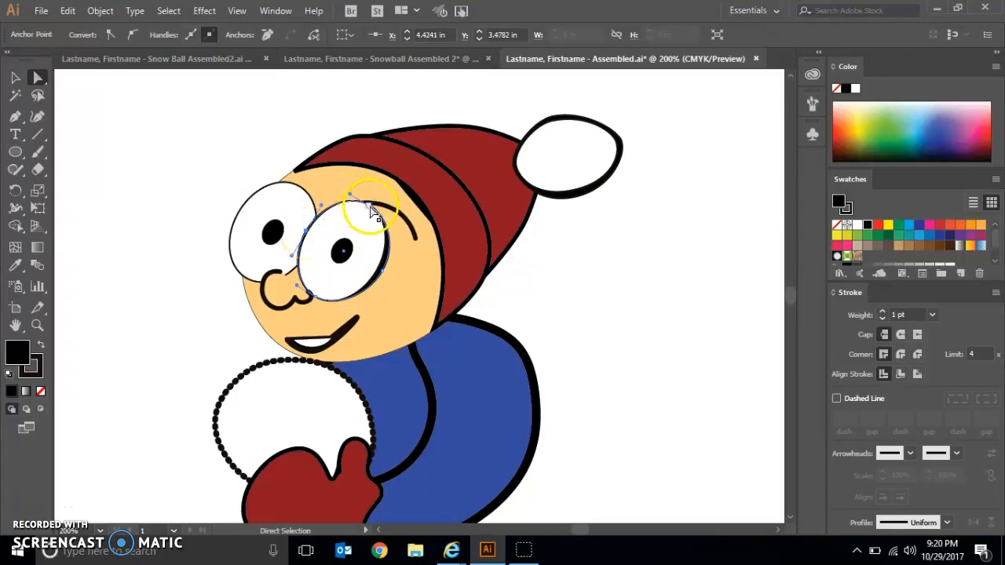
{"action": "left_click", "coordinate": [371, 204]}
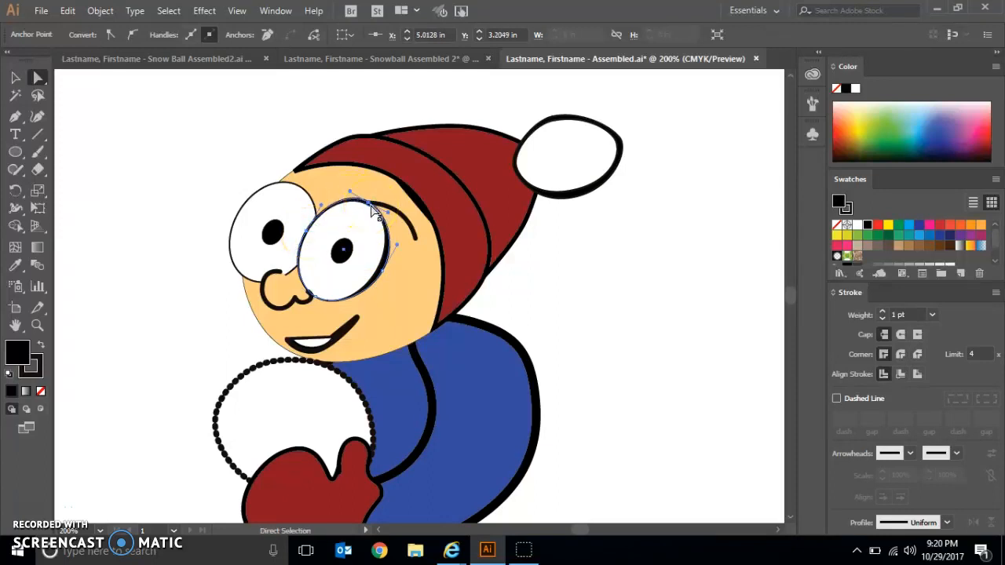
{"action": "left_click", "coordinate": [317, 304]}
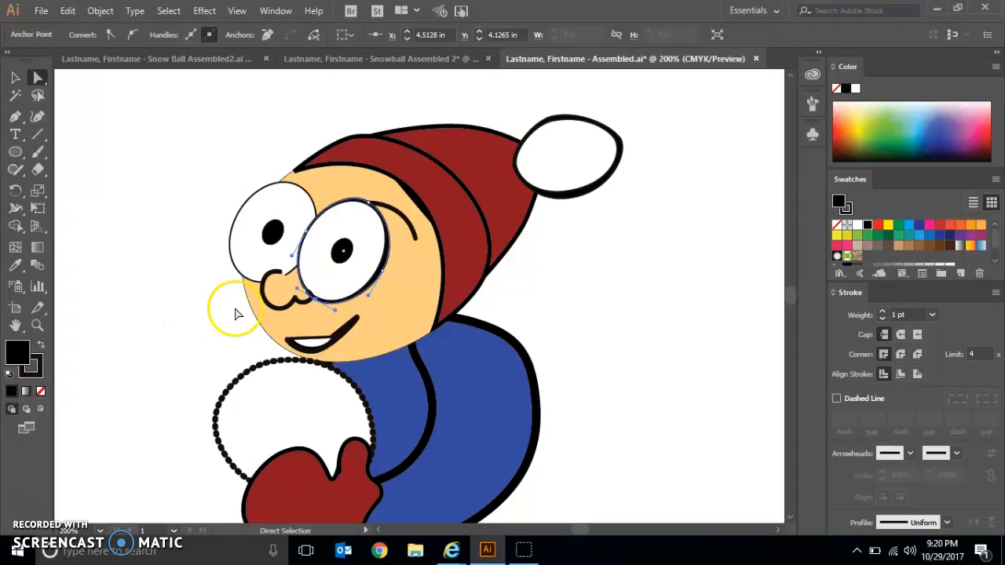
- Switch to the Snow Ball Assembled2.ai document to view its version of the character's outlines
{"action": "left_click", "coordinate": [397, 63]}
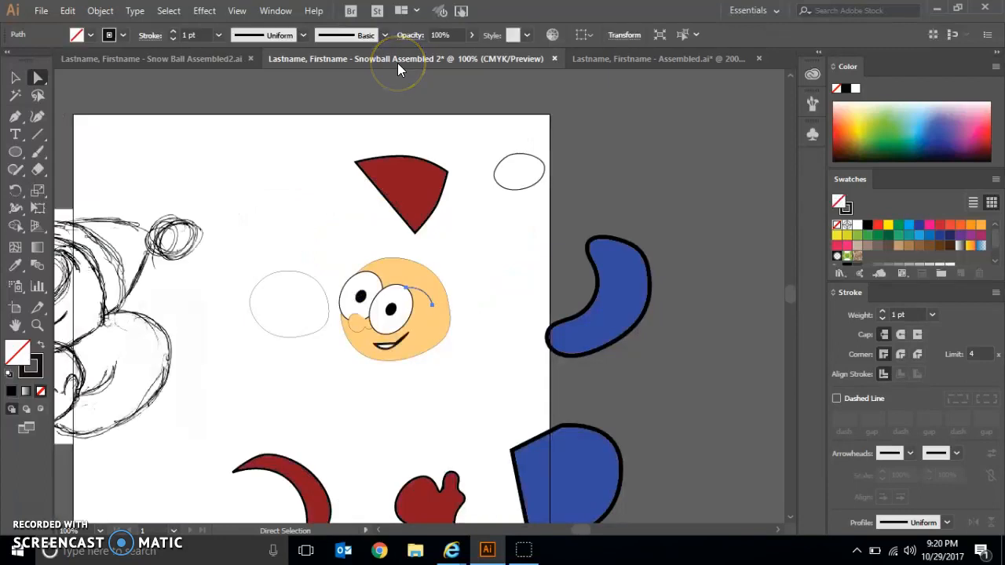
{"action": "left_click", "coordinate": [219, 67]}
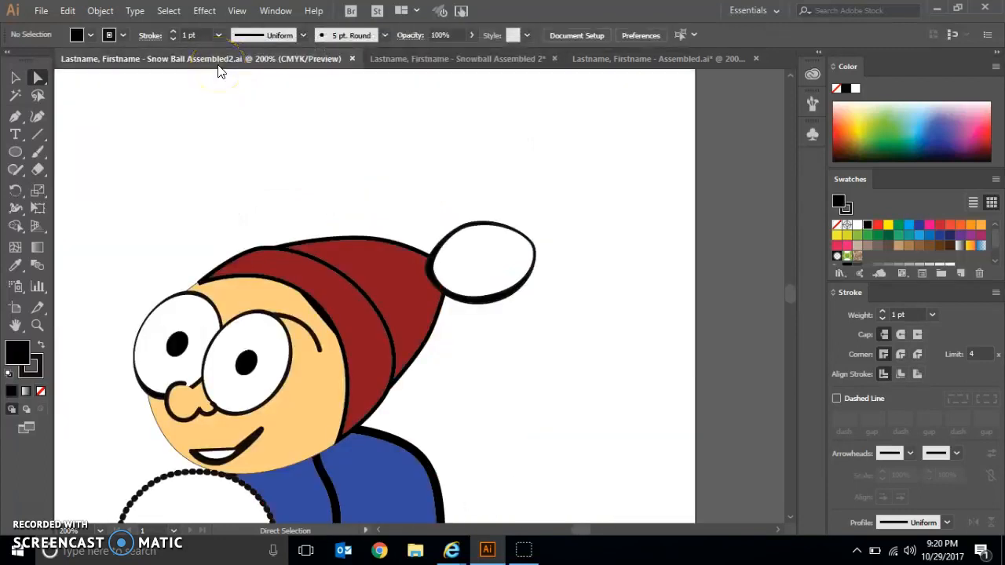